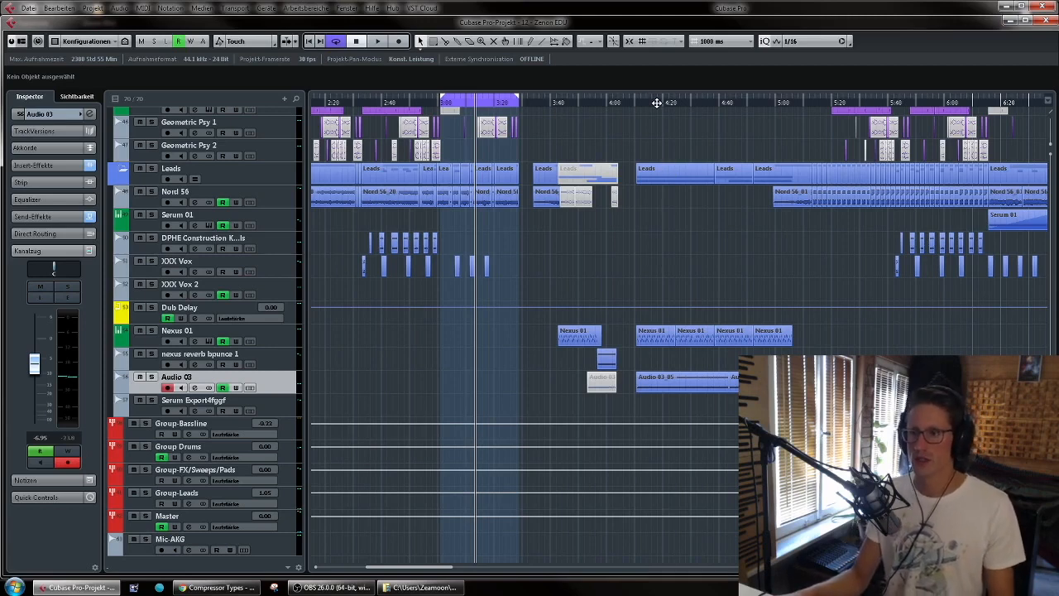
Solo the Nexus 01 track and start playback from about 4:12 on the timeline
click(651, 104)
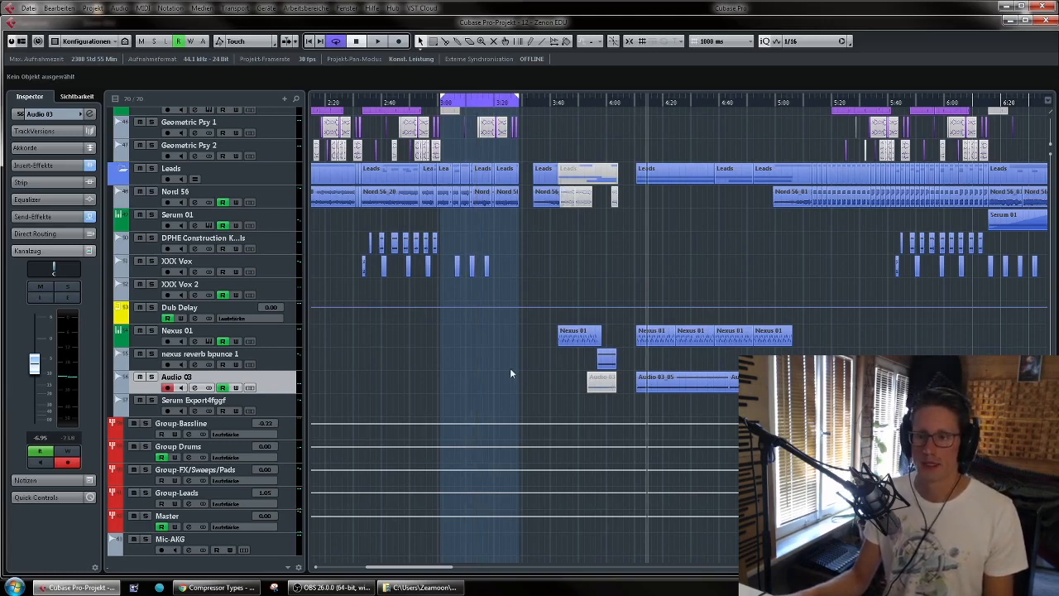
click(153, 332)
key(space)
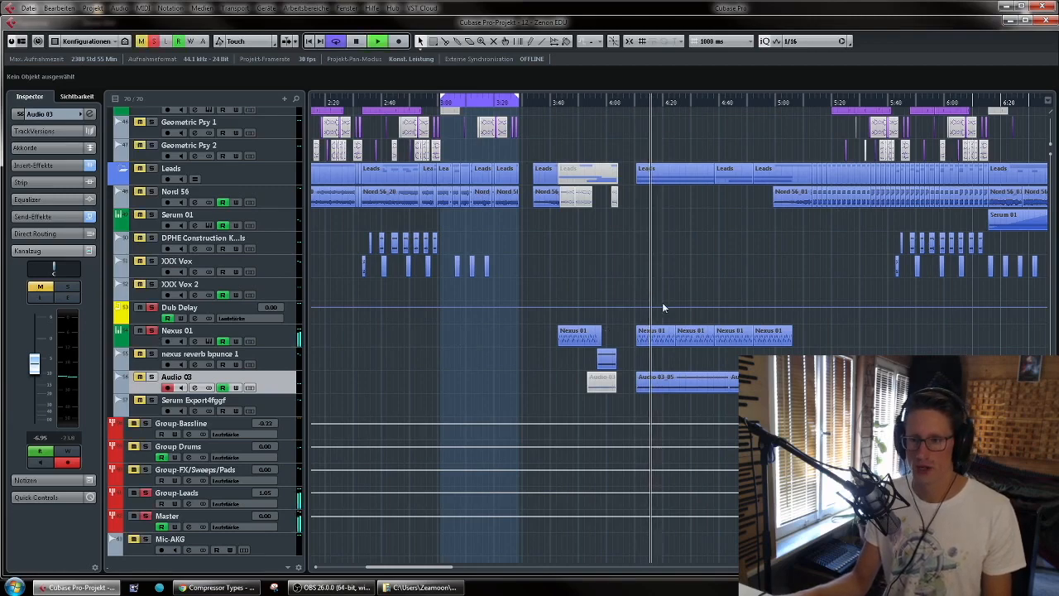
drag(629, 99, 636, 120)
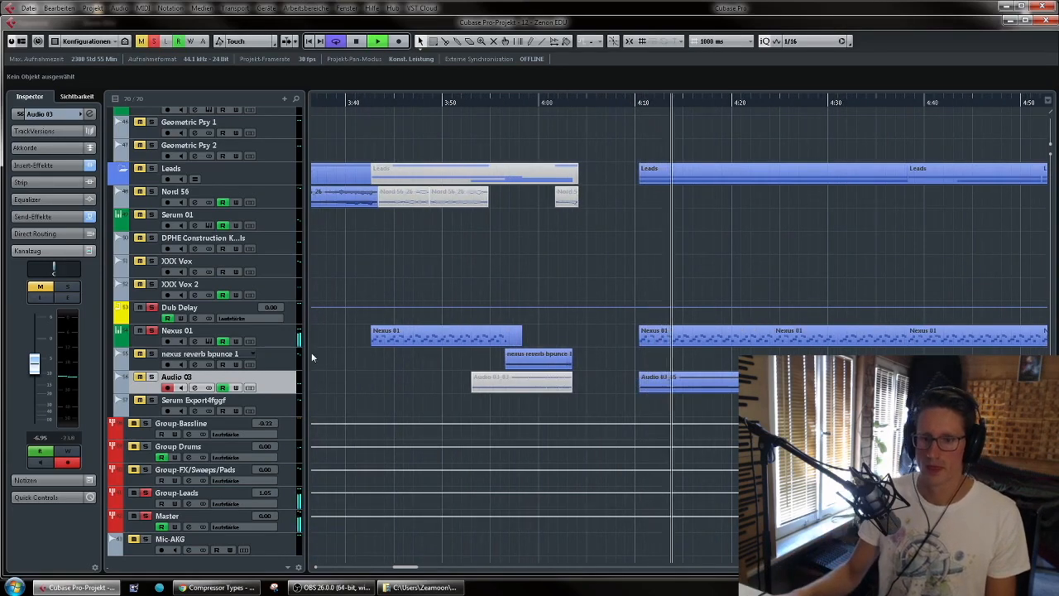
Solo the Audio 03 track together with Nexus 01, listen to both, and stop playback
click(152, 377)
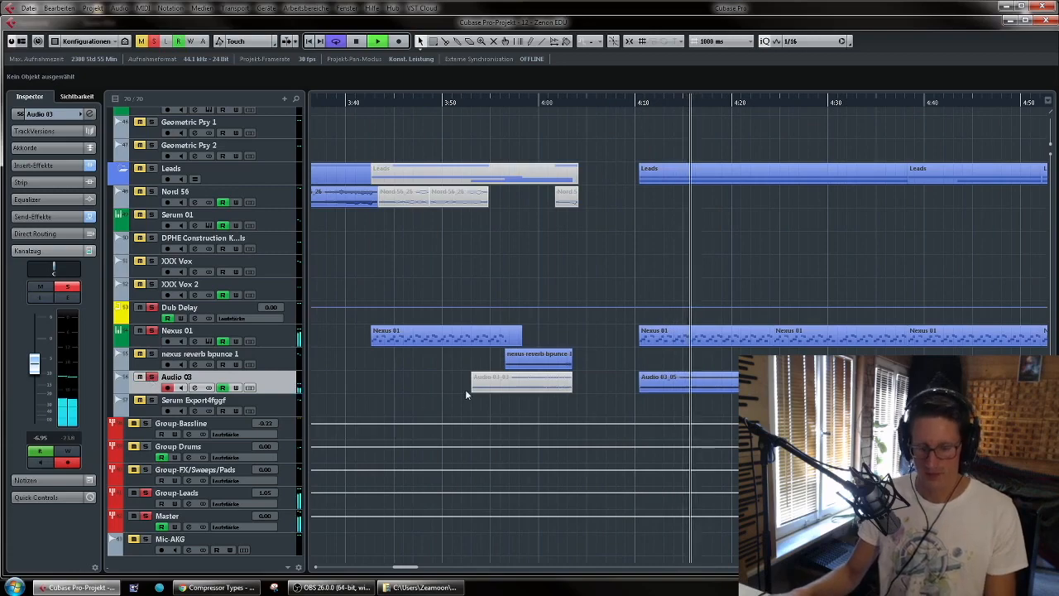
key(g)
key(g)
key(g)
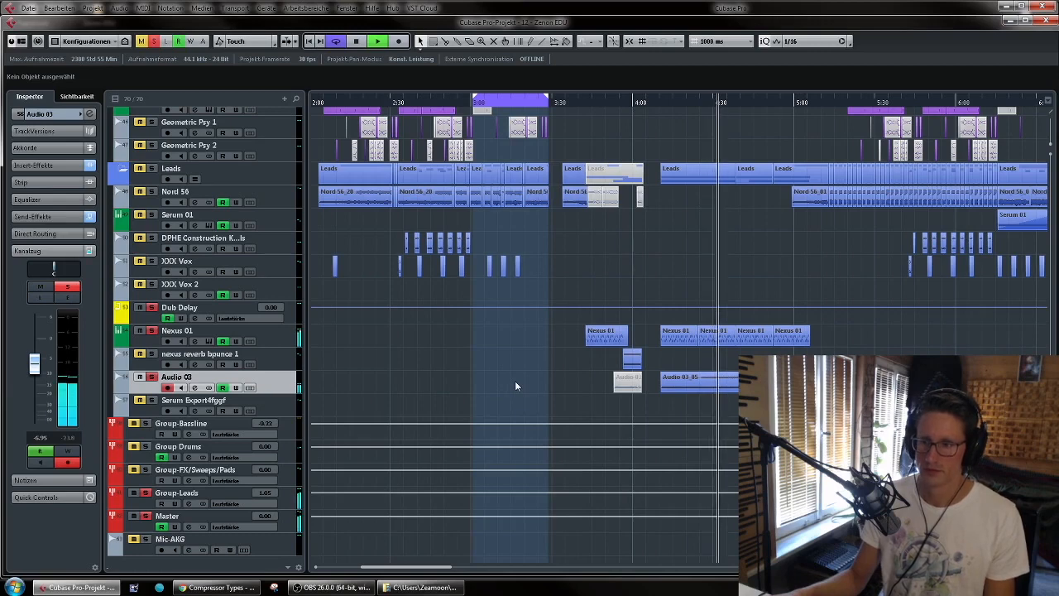
key(space)
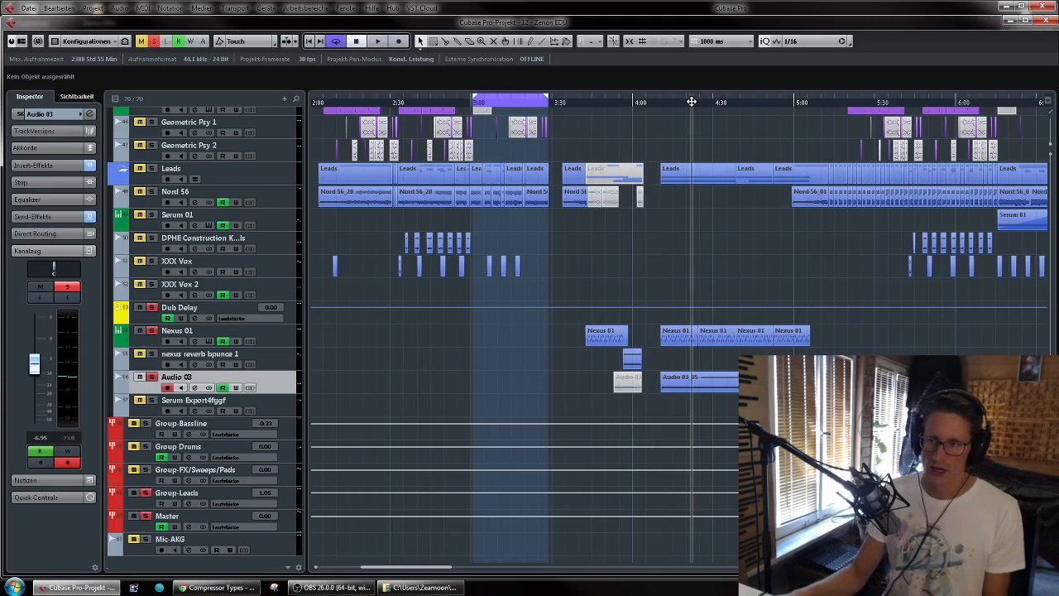
Add one stereo group channel track and place it directly below Audio 03 in the track list
scroll(681, 124, up, 3)
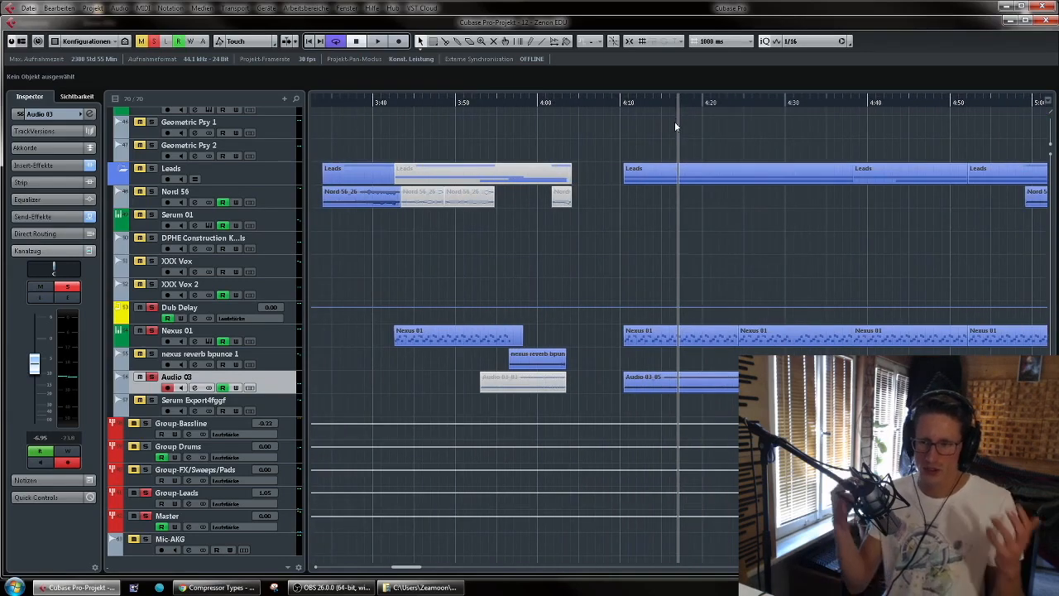
scroll(677, 125, down, 4)
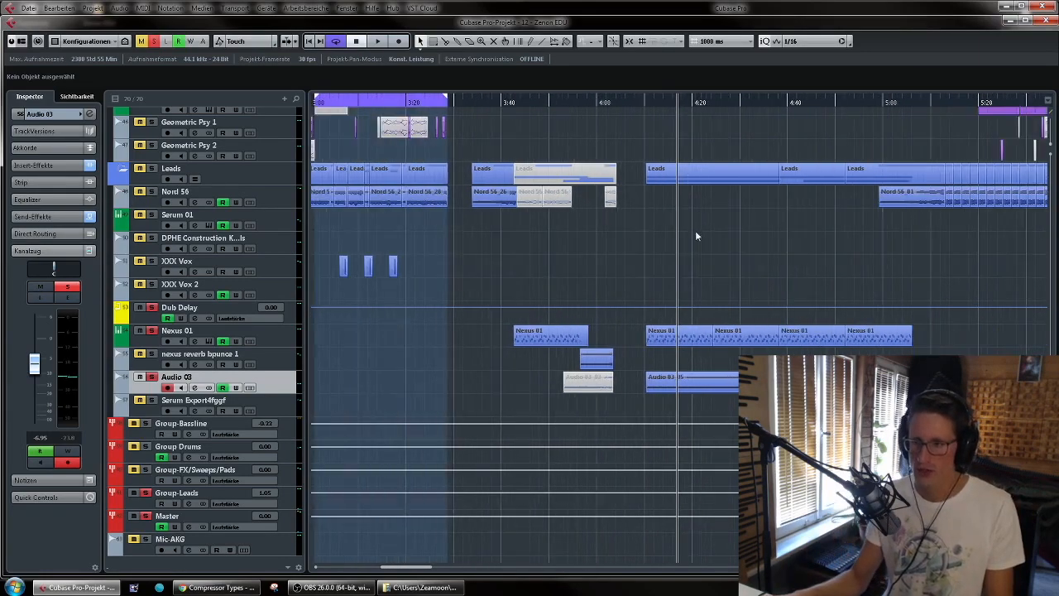
key(g)
key(g)
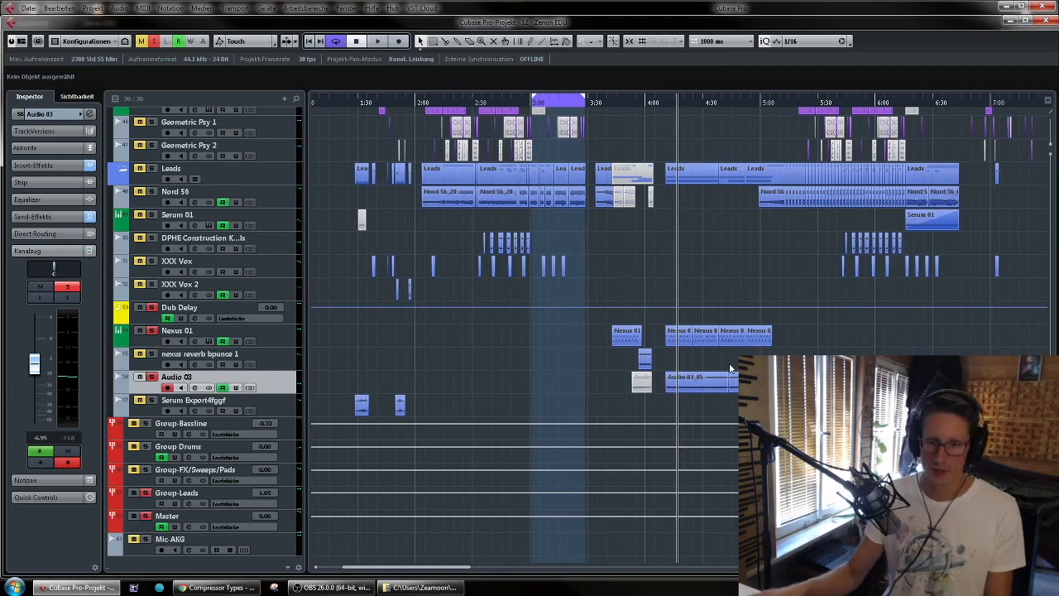
key(alt+g)
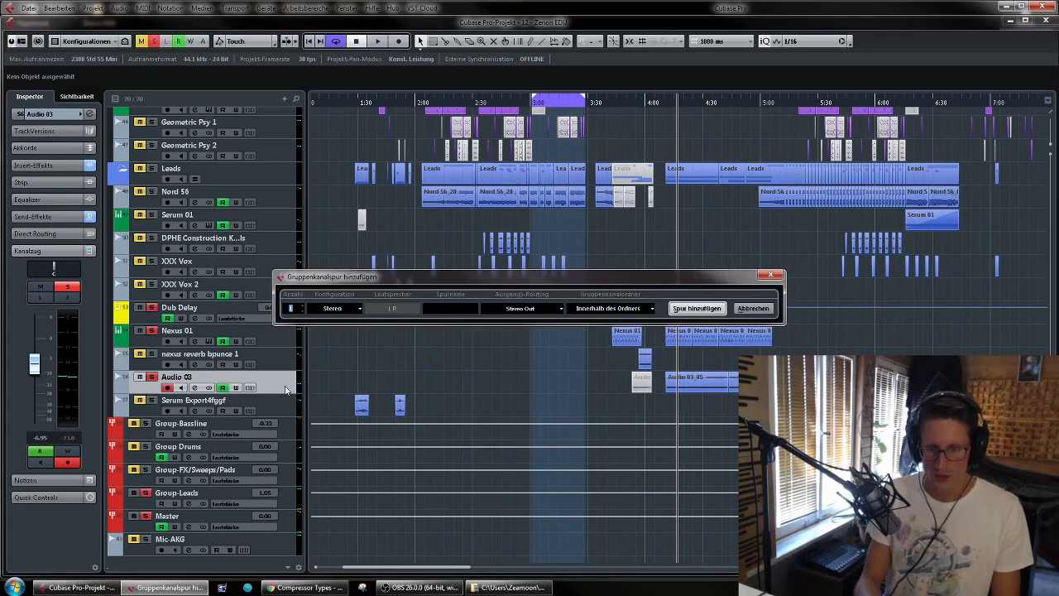
click(713, 313)
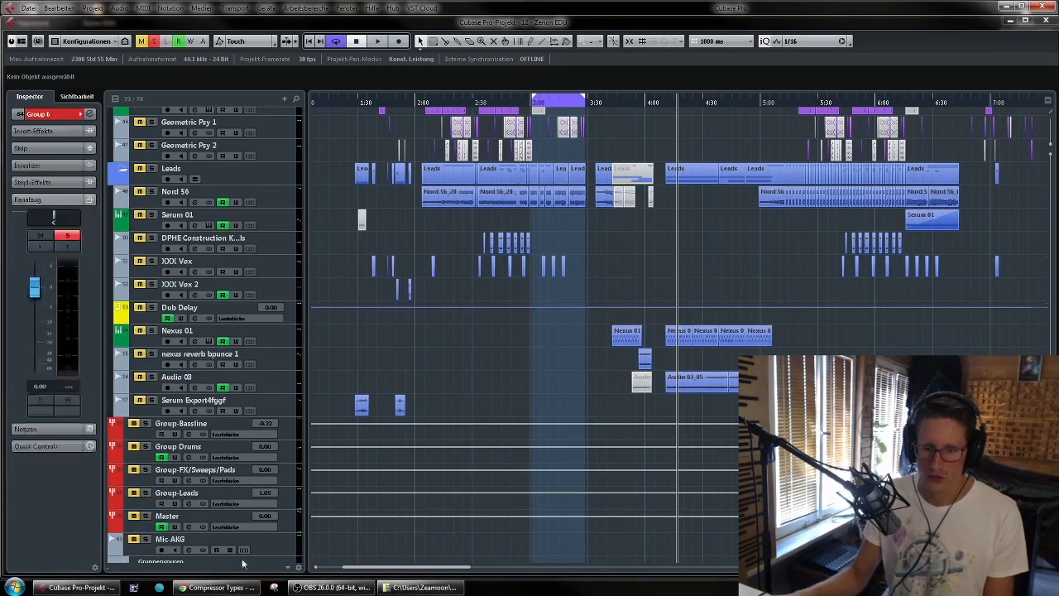
drag(196, 529, 221, 333)
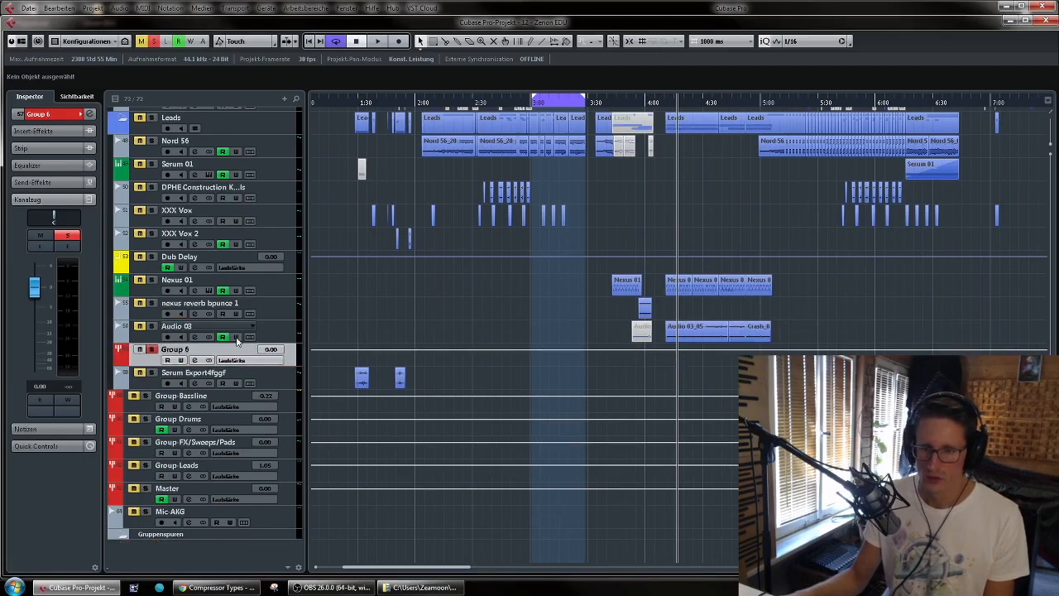
Route the output of the Audio 03 channel to Group 6 and close its channel settings
click(70, 301)
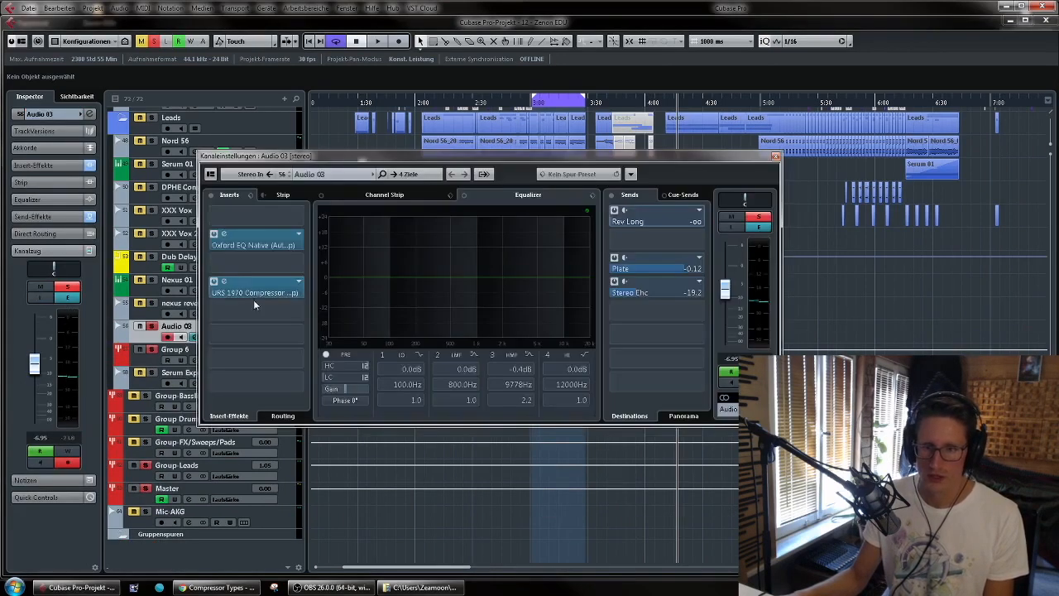
click(434, 177)
click(503, 290)
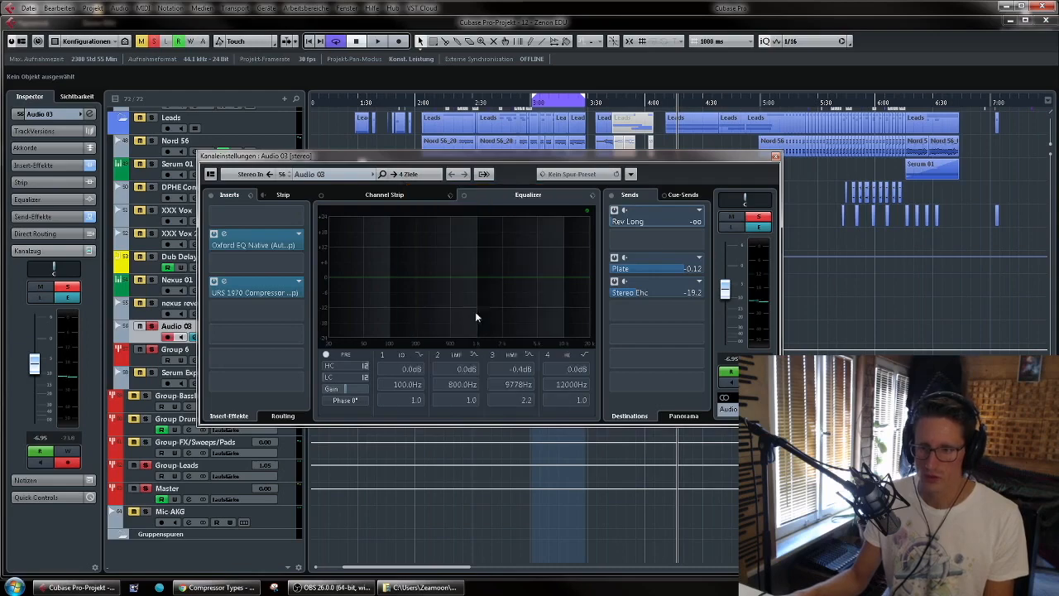
click(775, 157)
Route the output of the Nexus 01 channel to Group 6 and close its channel settings
click(286, 283)
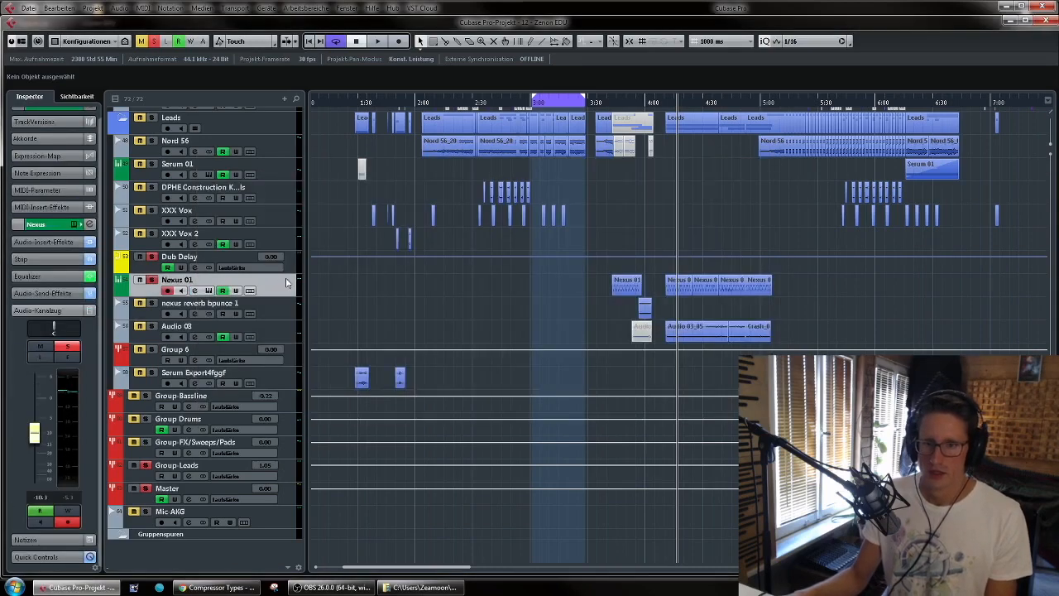
click(73, 351)
click(430, 179)
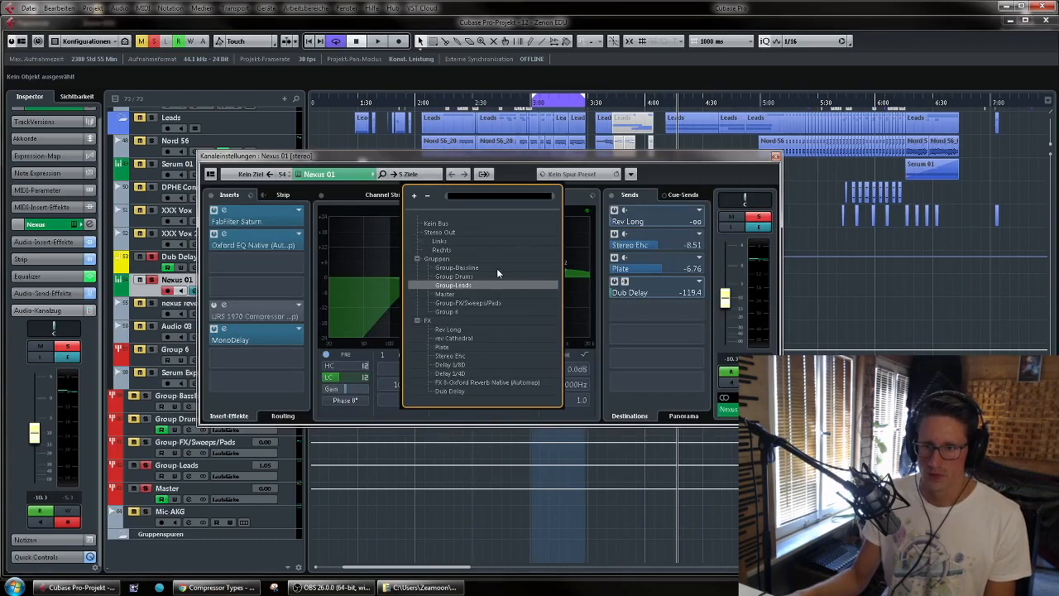
click(463, 312)
click(775, 157)
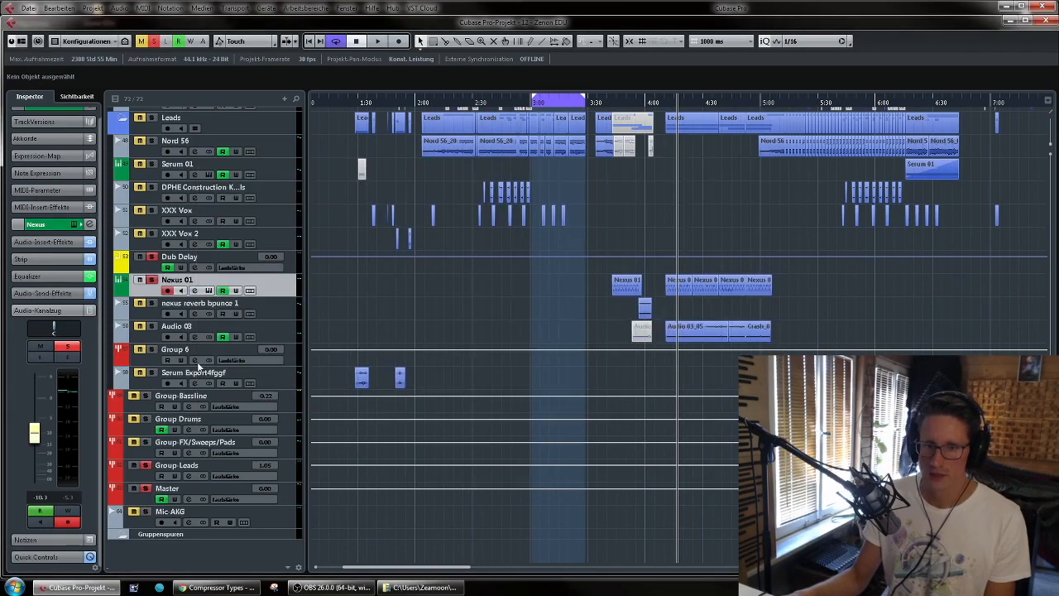
Route the output of the Dub Delay effect channel to Group 6 and close its channel settings
click(208, 260)
click(71, 248)
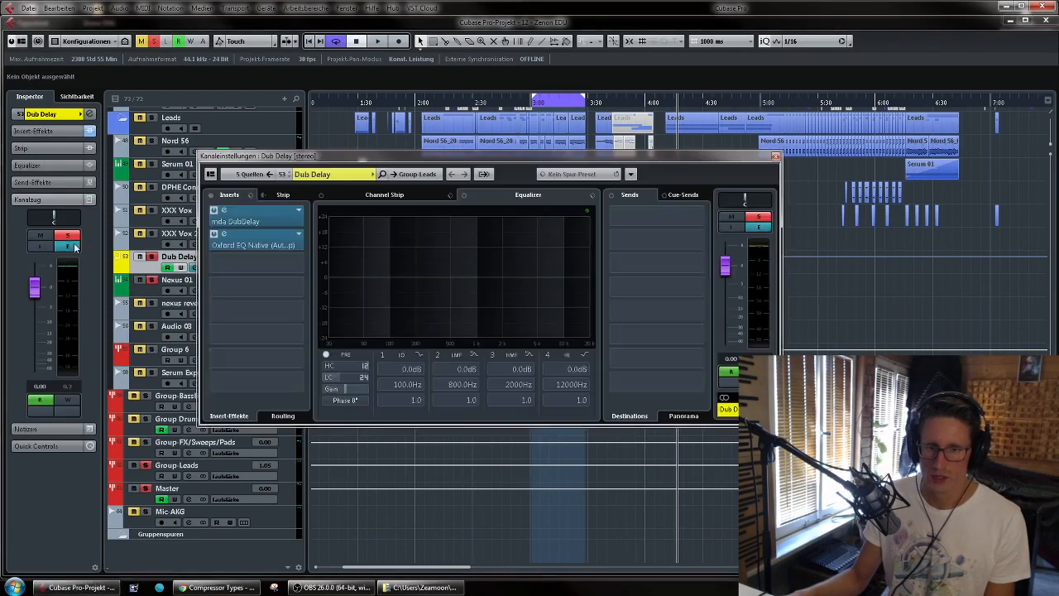
click(418, 175)
click(463, 312)
click(776, 157)
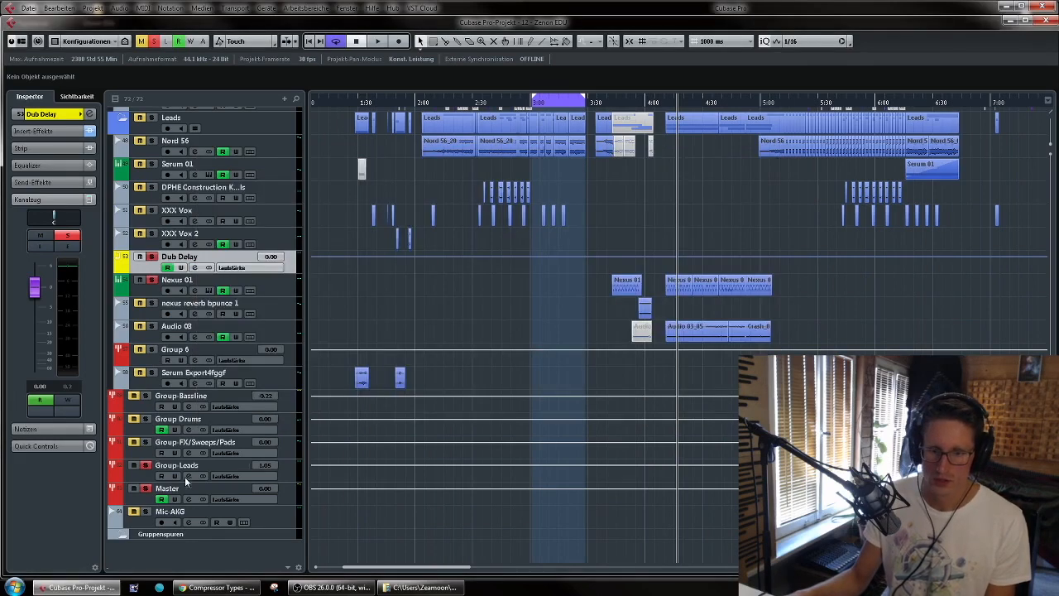
Route the output of Group 6 to the Master group instead of the stereo output
click(197, 351)
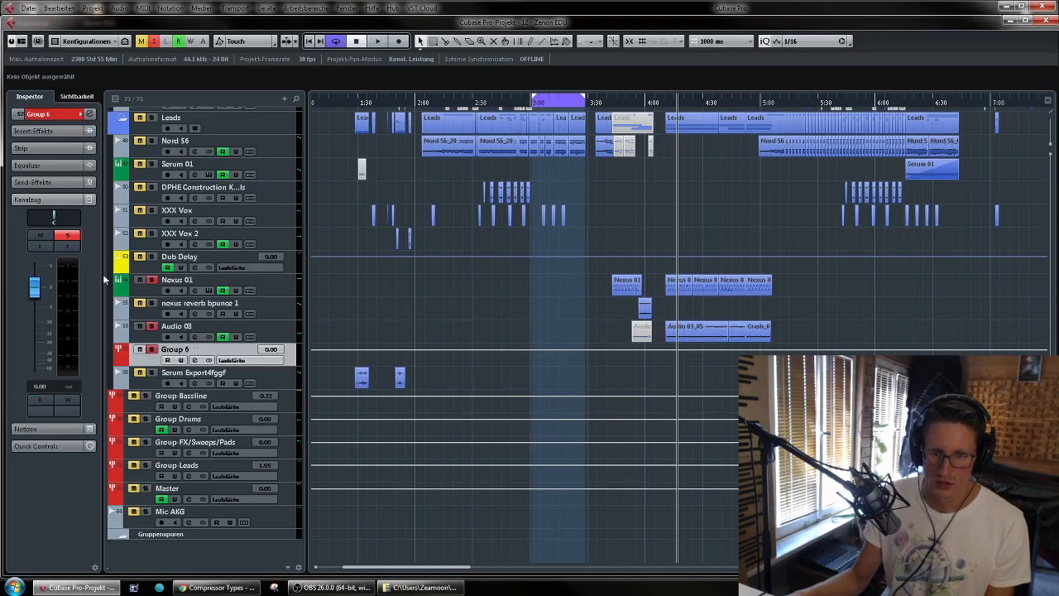
click(70, 246)
click(429, 175)
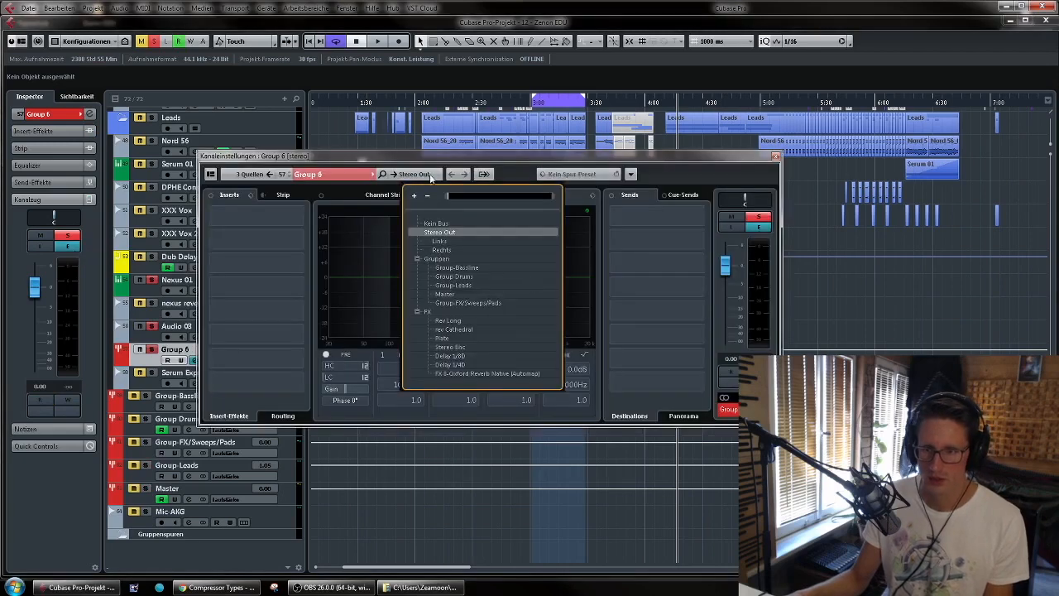
click(447, 294)
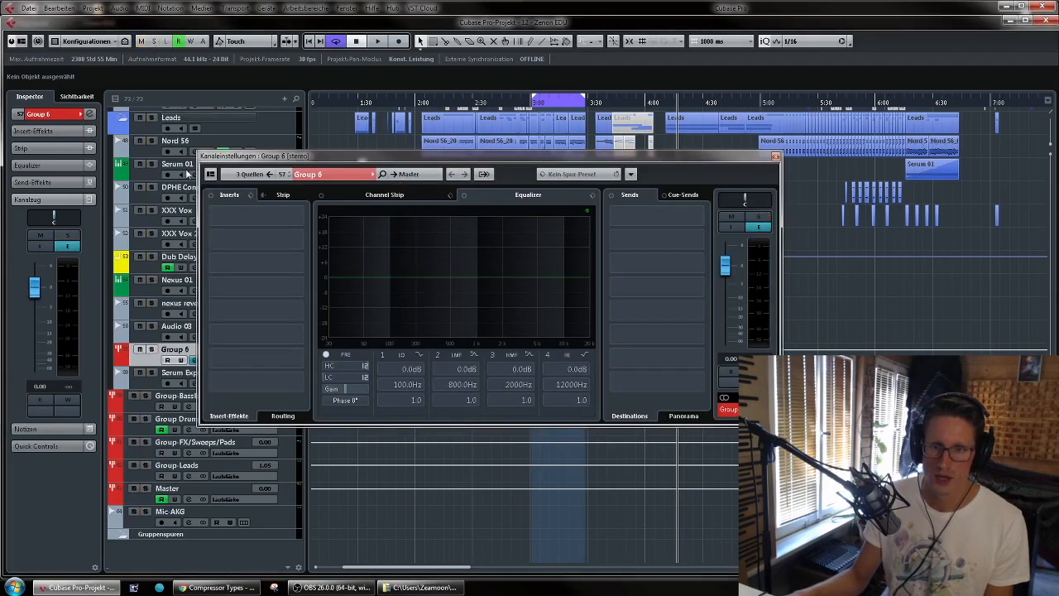
Play the soloed Group 6 to check its signal, close its channel settings, and stop playback
key(space)
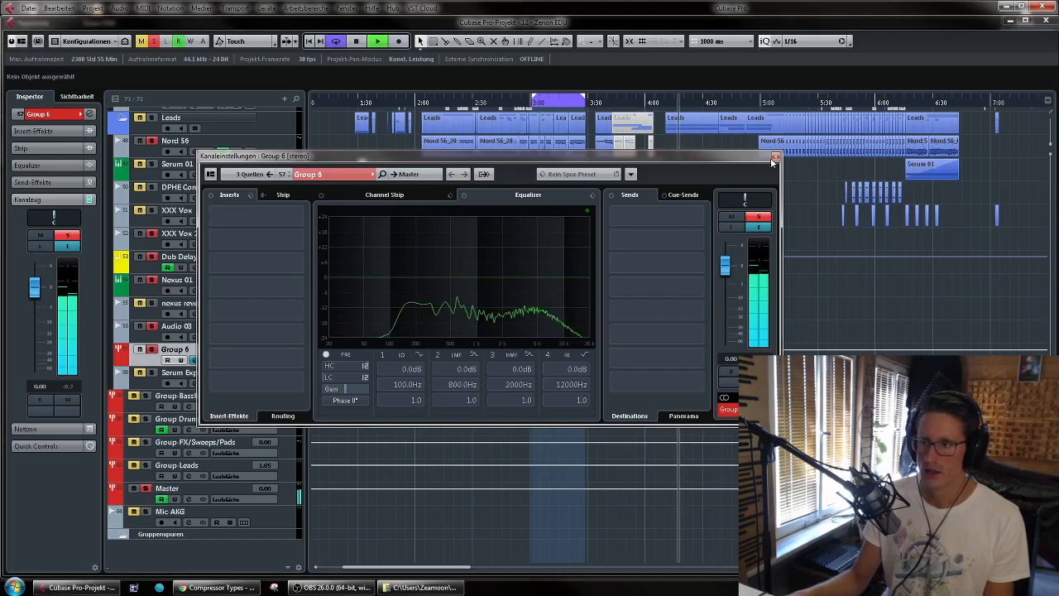
click(776, 157)
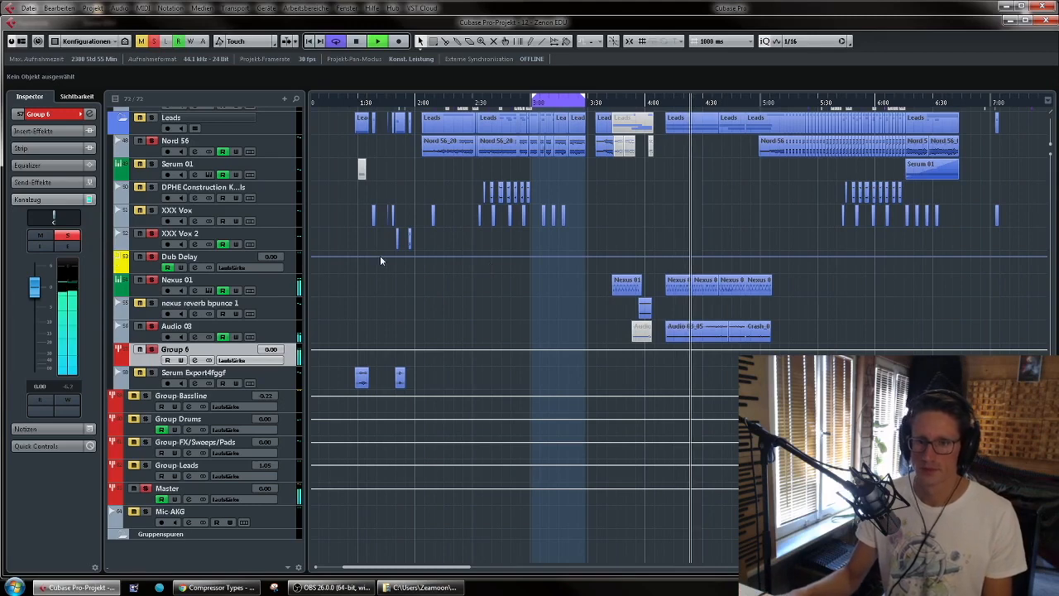
key(space)
Search the plug-ins for "Comp" and load Compressor into the second insert slot of Group 6
click(67, 245)
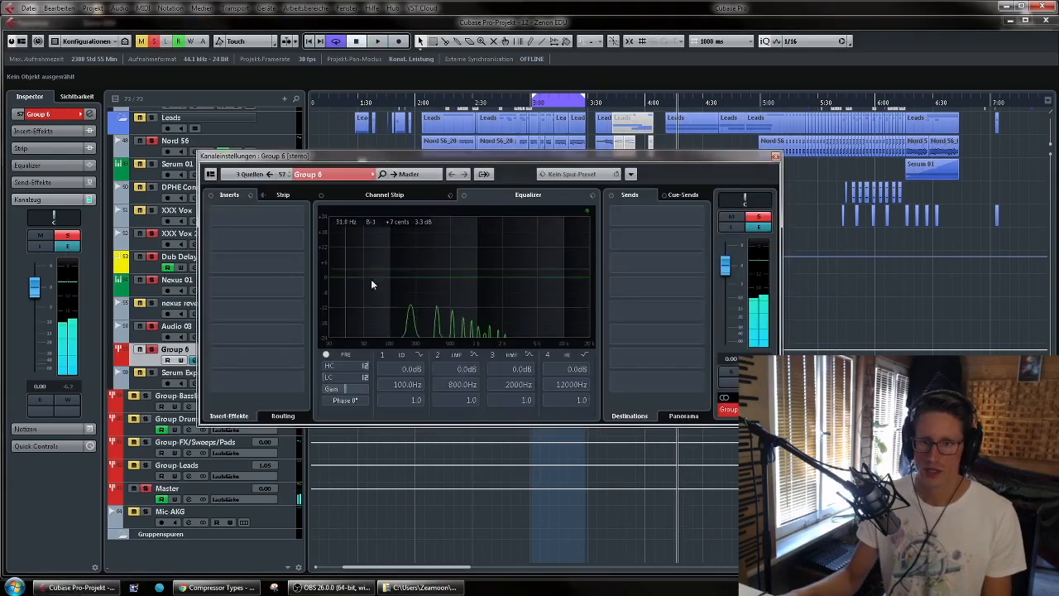
click(291, 239)
text(Comp)
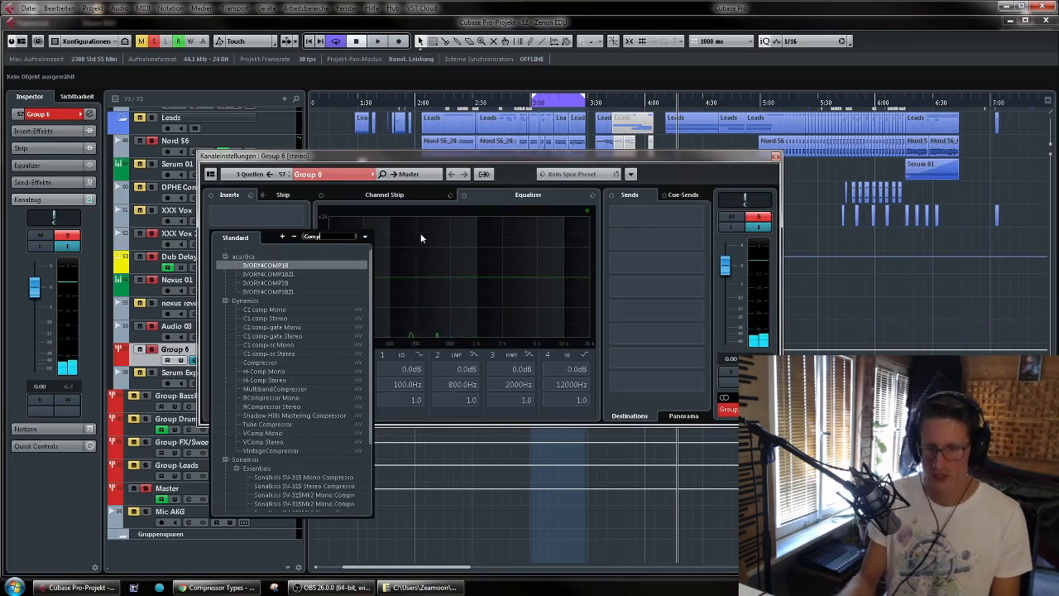
click(273, 363)
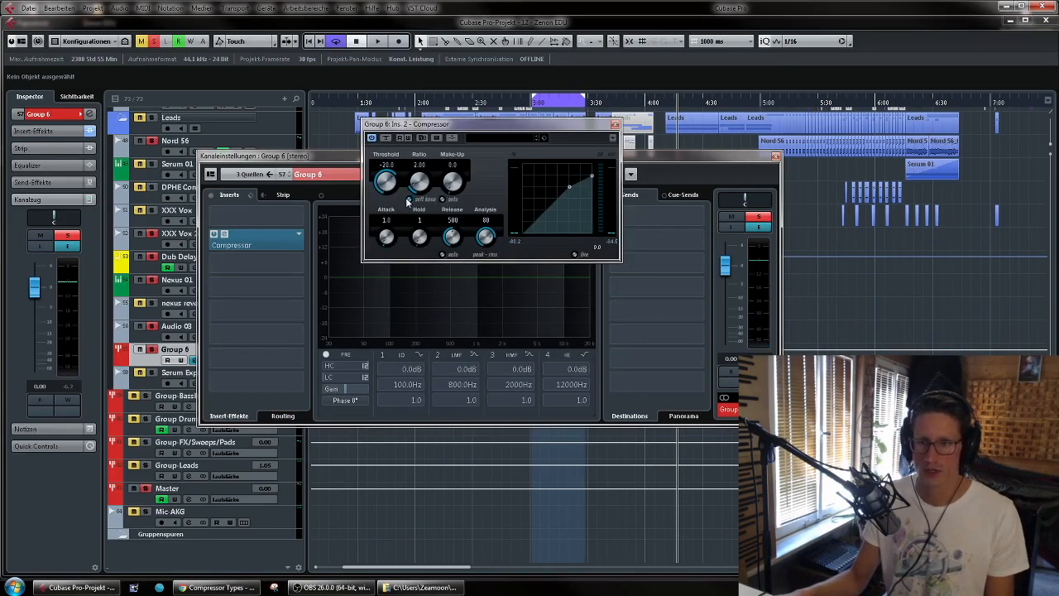
Set the Group 6 compressor's release to 427 and analysis to 2, and reposition the plug-in window
drag(453, 236, 507, 253)
drag(559, 126, 570, 197)
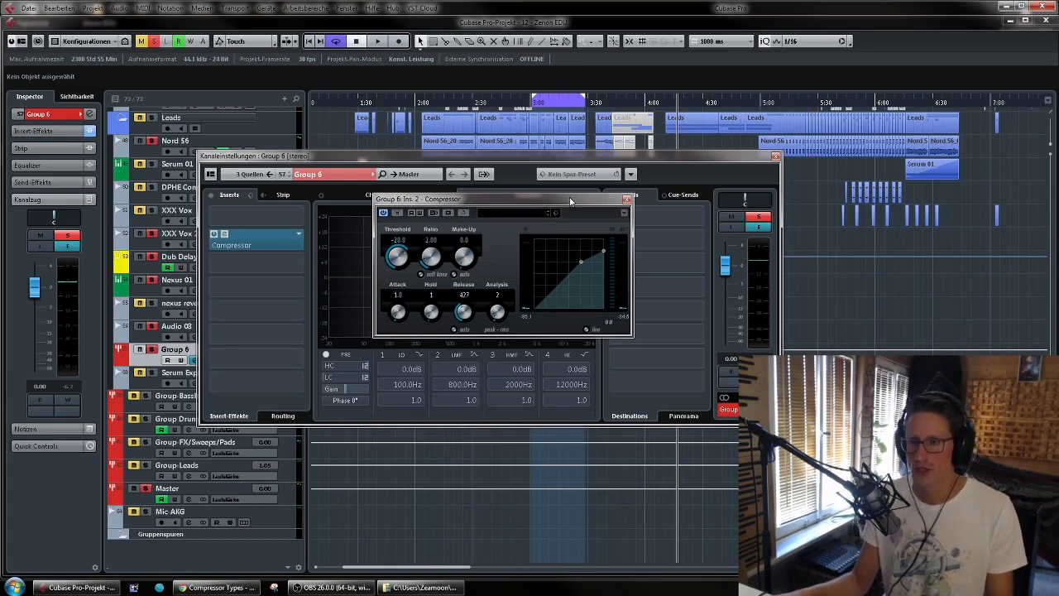
drag(570, 201, 555, 205)
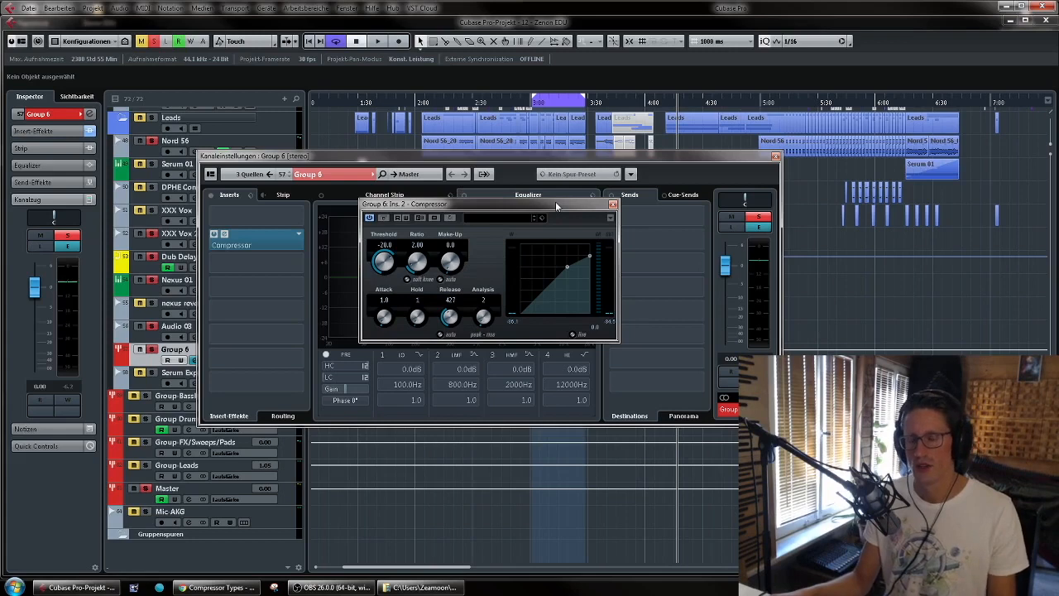
drag(555, 201, 588, 200)
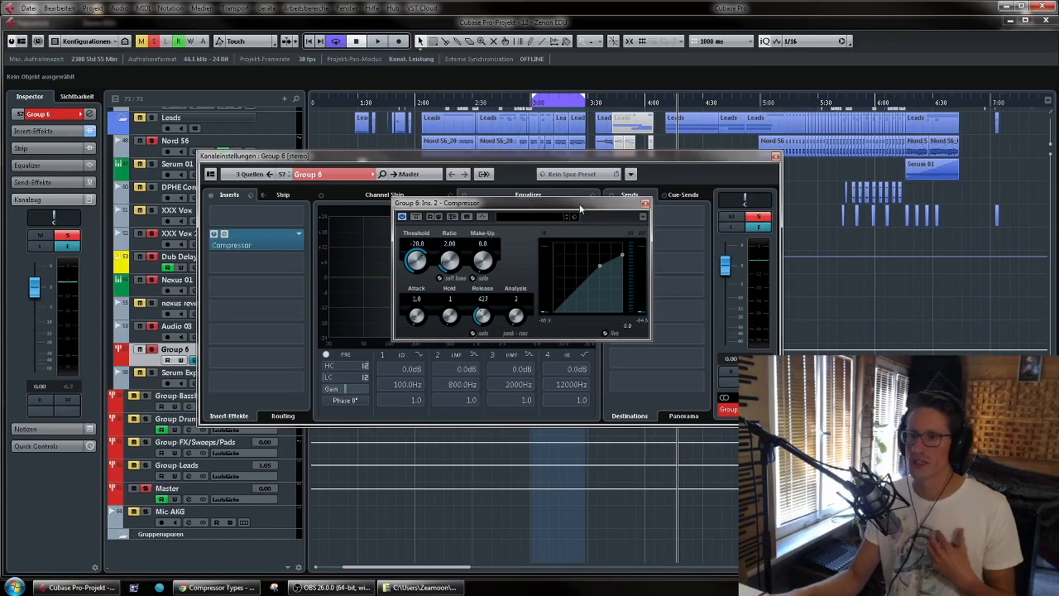
drag(580, 200, 573, 178)
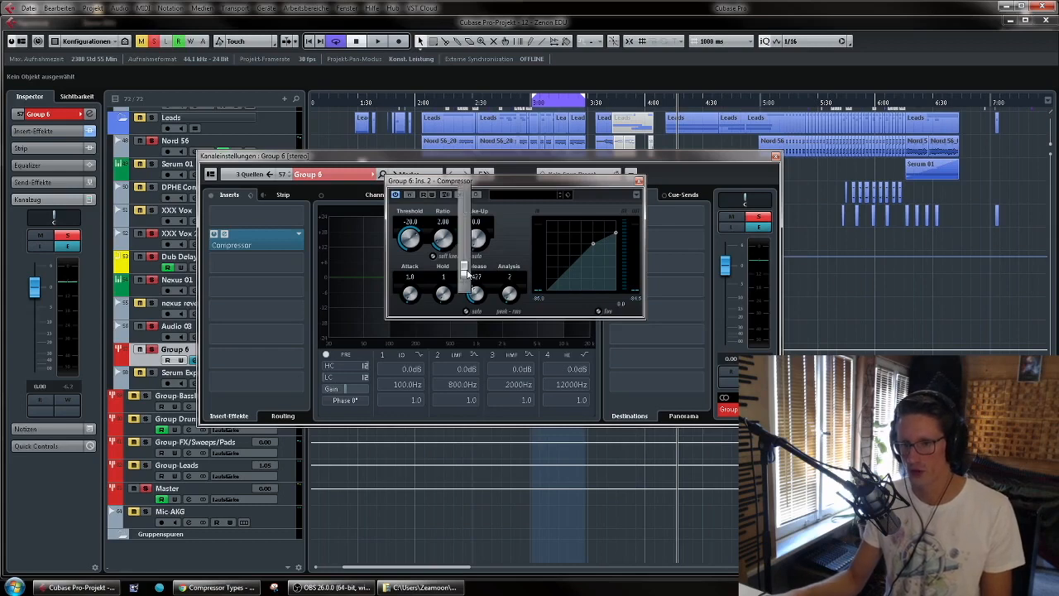
Set the compressor's ratio to 4.17, attack to 8.9, release to 209 and threshold to 0.0
drag(443, 247, 475, 247)
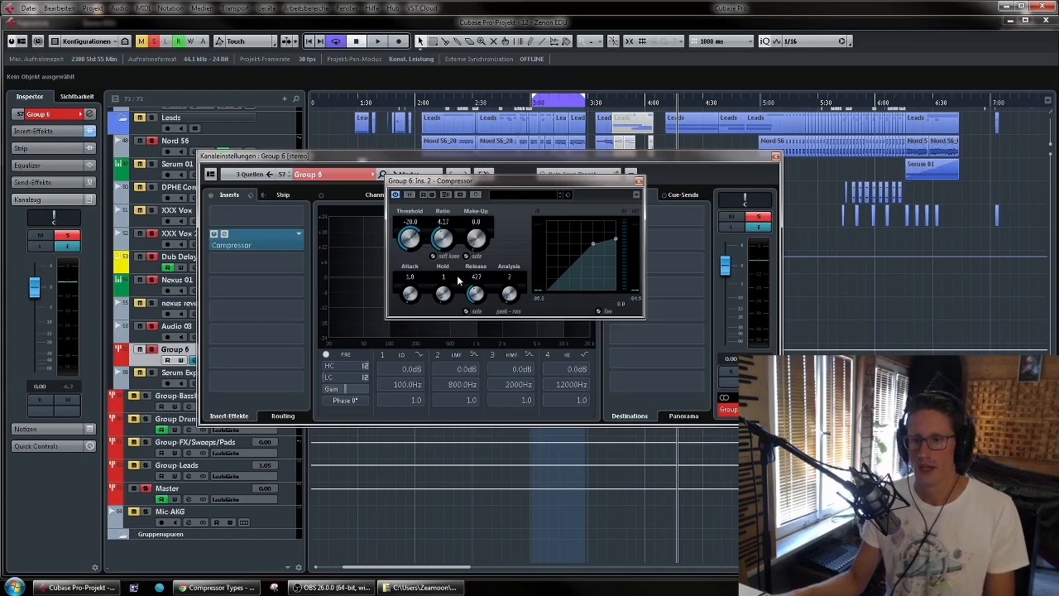
drag(417, 302, 432, 328)
drag(481, 296, 497, 323)
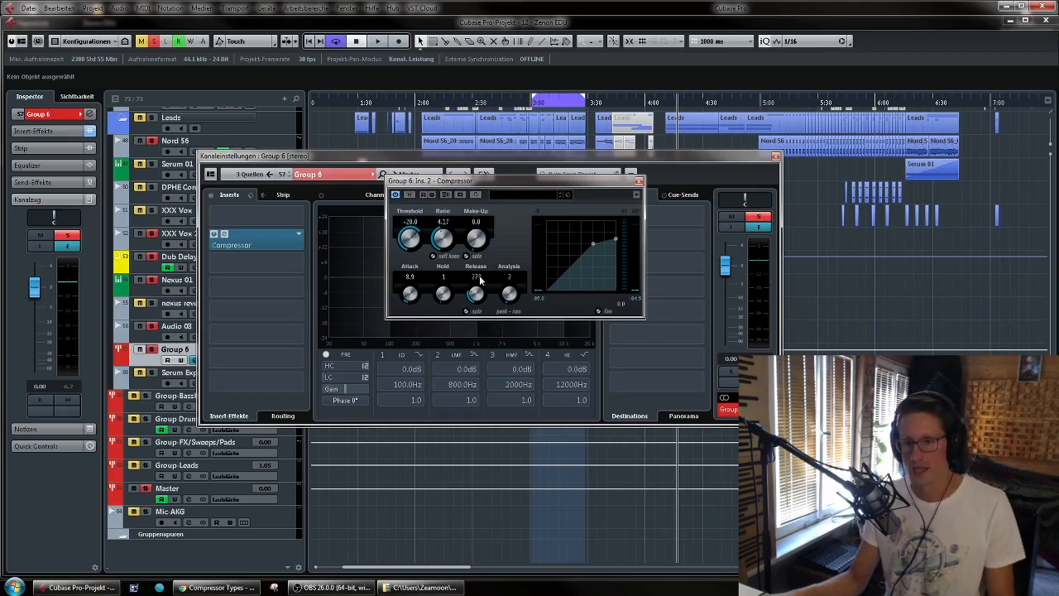
drag(479, 303, 497, 329)
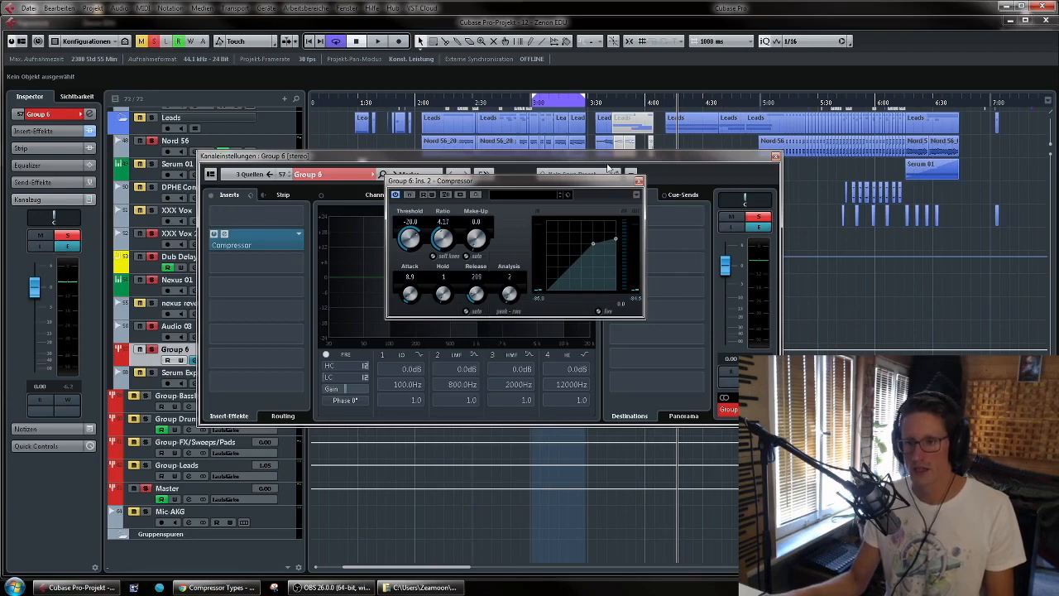
mouse_move(413, 238)
mouse_down()
mouse_move(414, 223)
mouse_move(416, 237)
mouse_up()
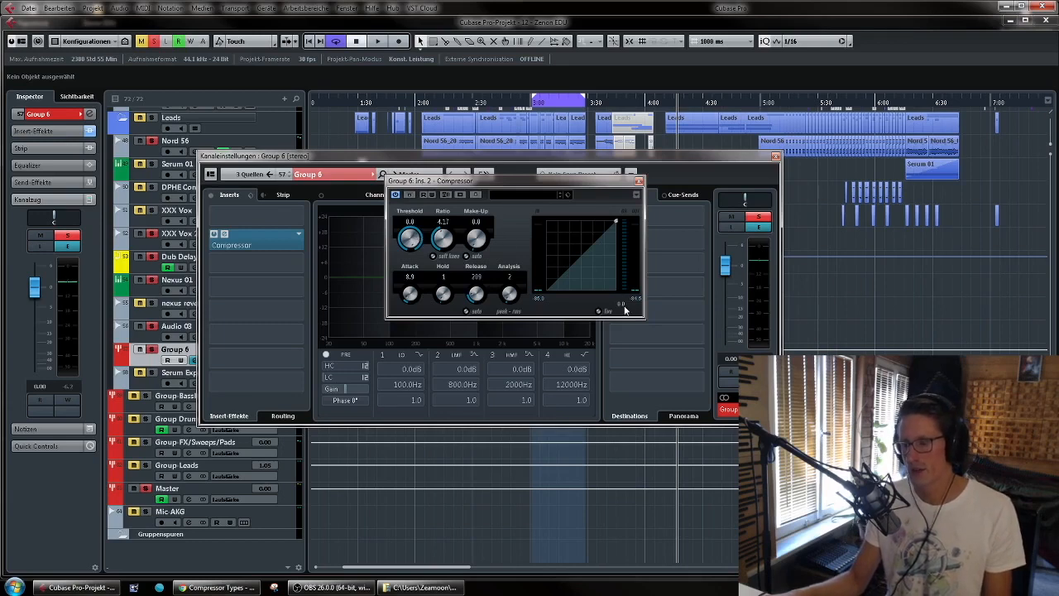
Set the Group 6 compressor's threshold to -24.9 during playback, and arrange the channel settings and compressor windows side by side
key(space)
drag(410, 237, 431, 234)
key(space)
drag(732, 166, 546, 340)
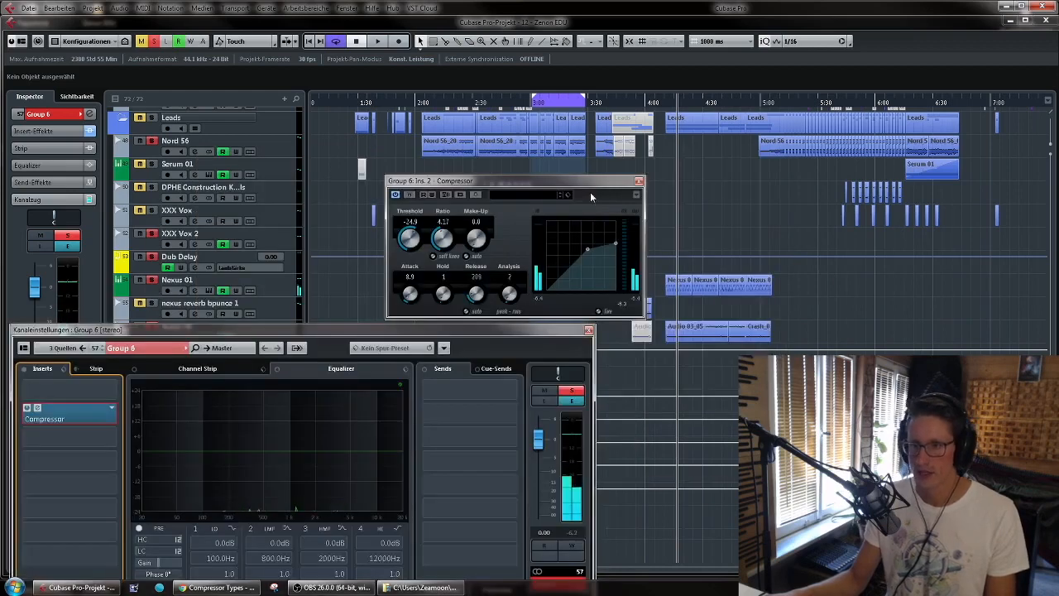
drag(579, 182, 527, 182)
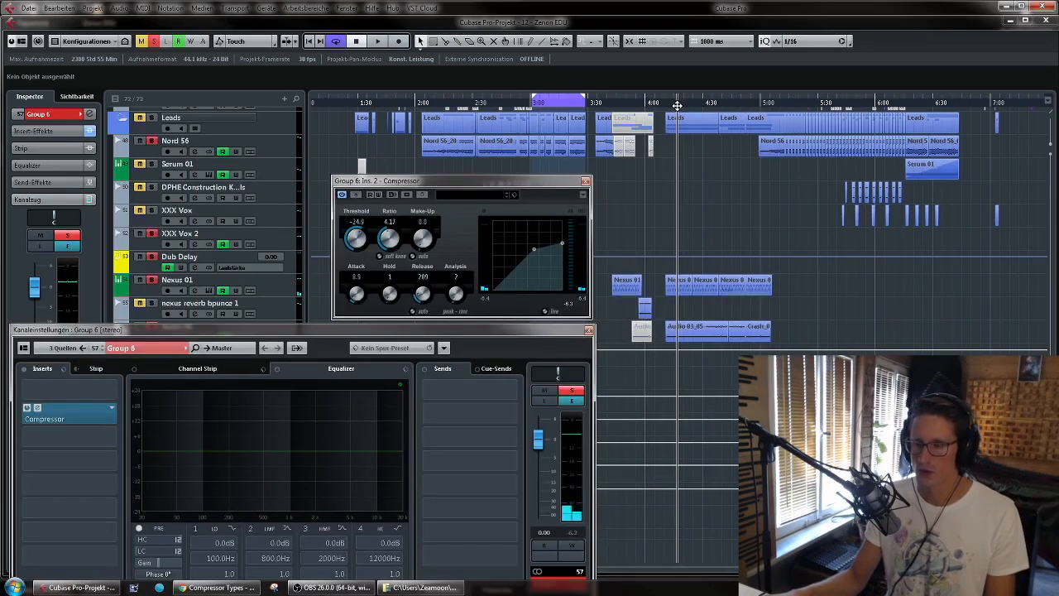
drag(516, 178, 577, 192)
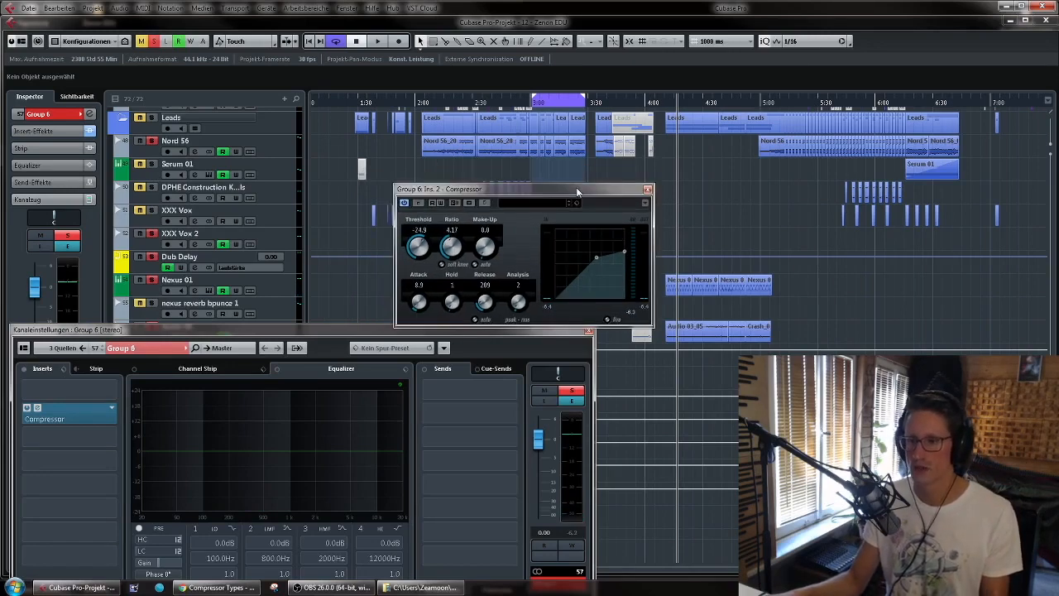
Audition the compressor's attack at its extremes during playback, and set it to 7.0
key(space)
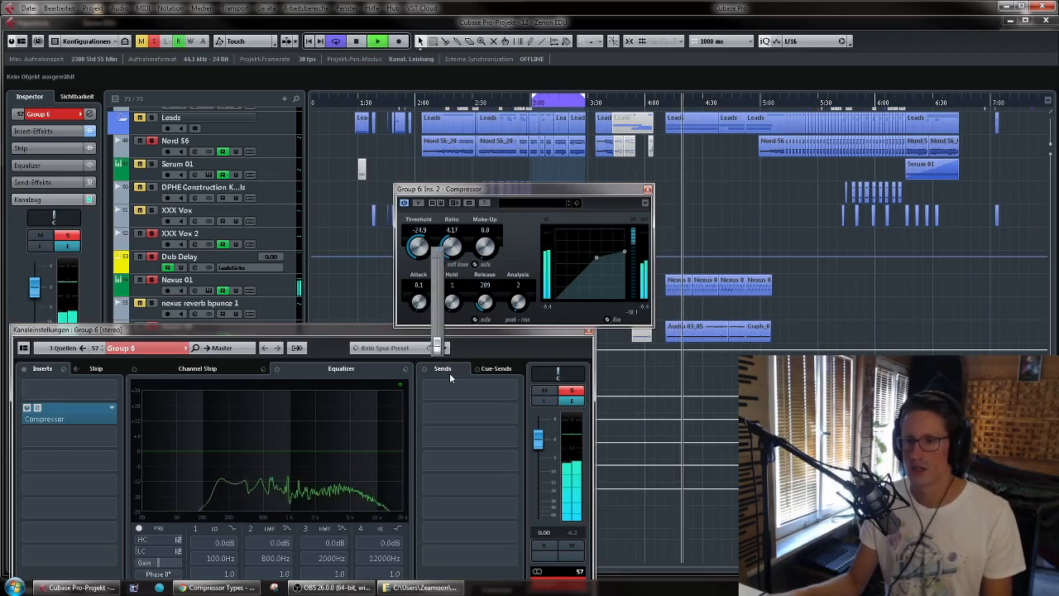
drag(422, 303, 449, 248)
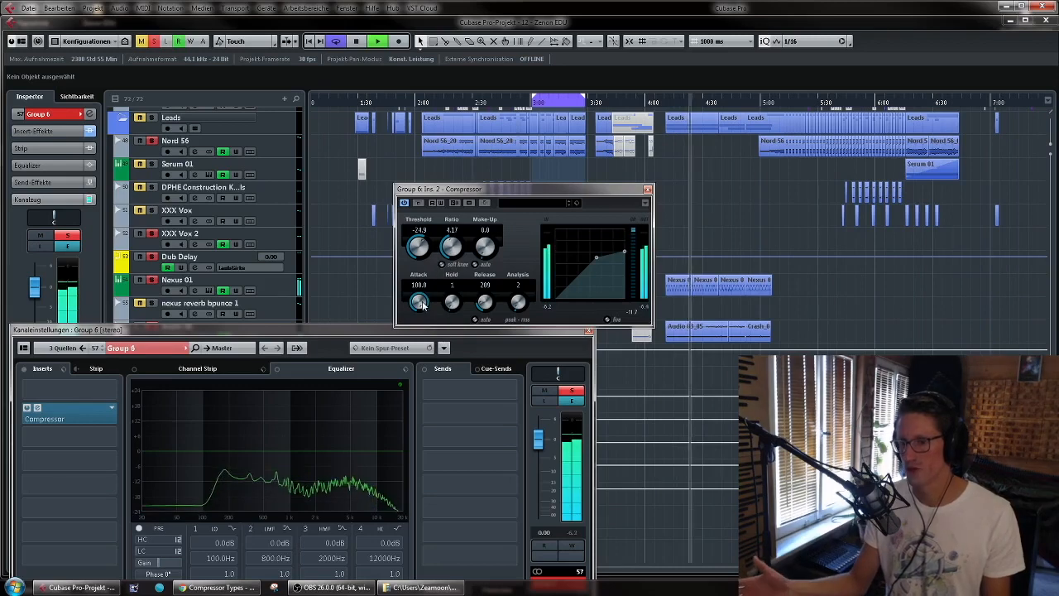
scroll(420, 302, down, 10)
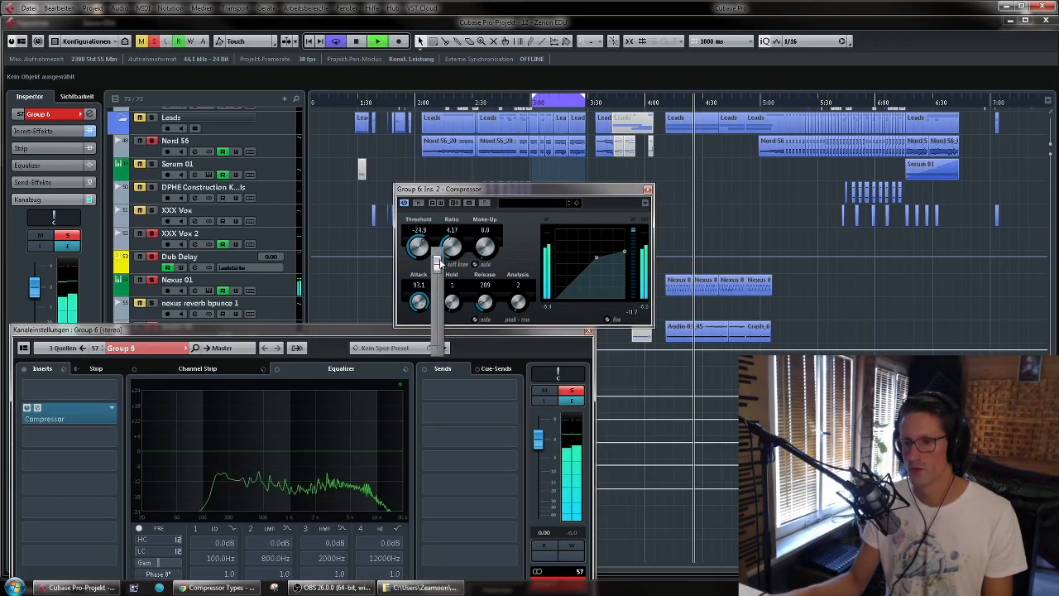
scroll(420, 302, down, 10)
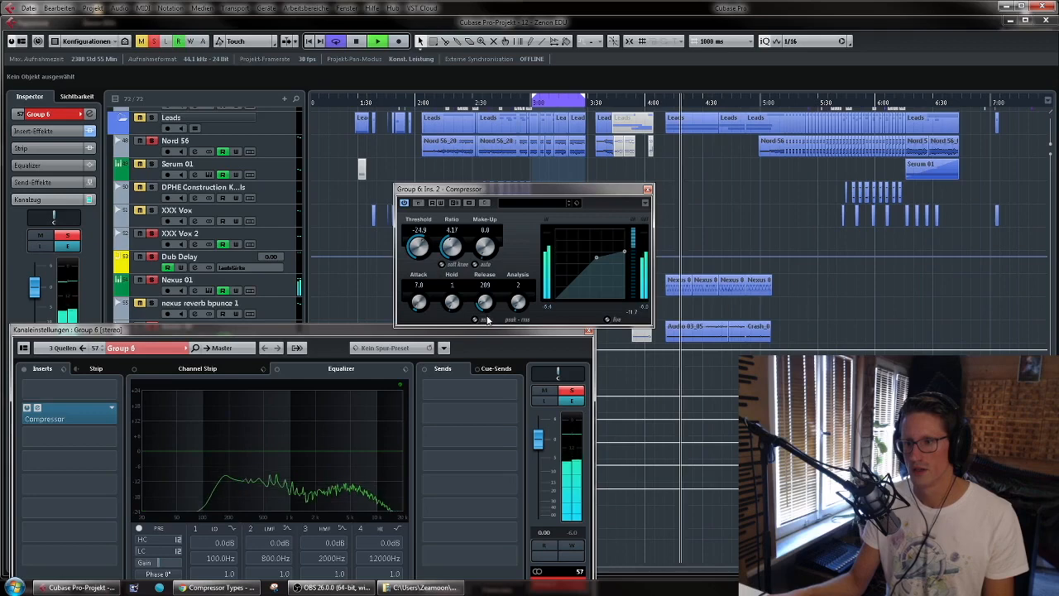
key(space)
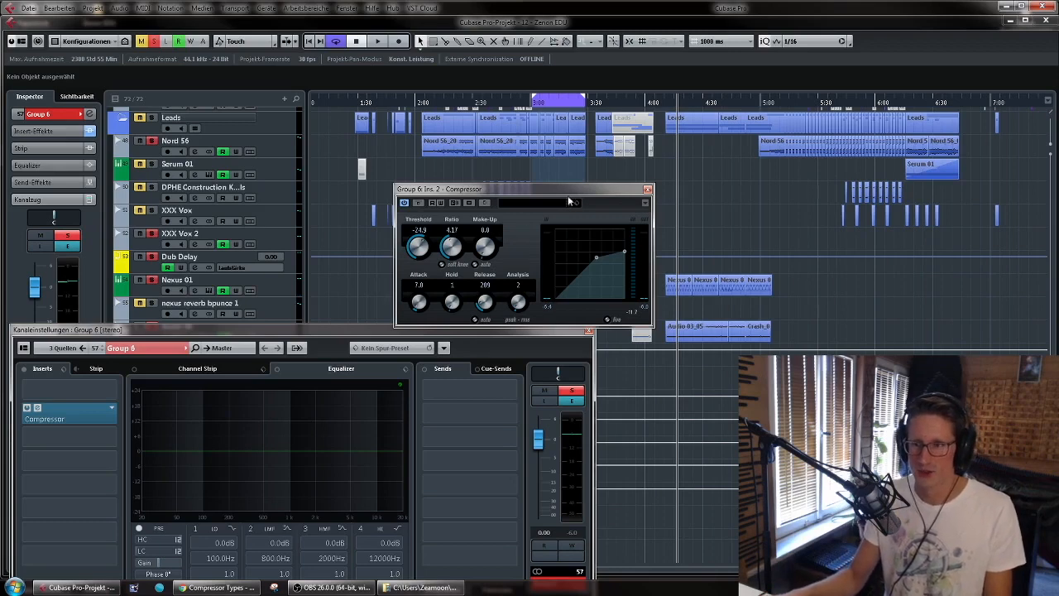
Audition very short and very long compressor release times from the start of the second Nexus 01 section, and set the release to 191
drag(570, 201, 594, 193)
drag(683, 100, 666, 103)
key(space)
drag(461, 290, 488, 366)
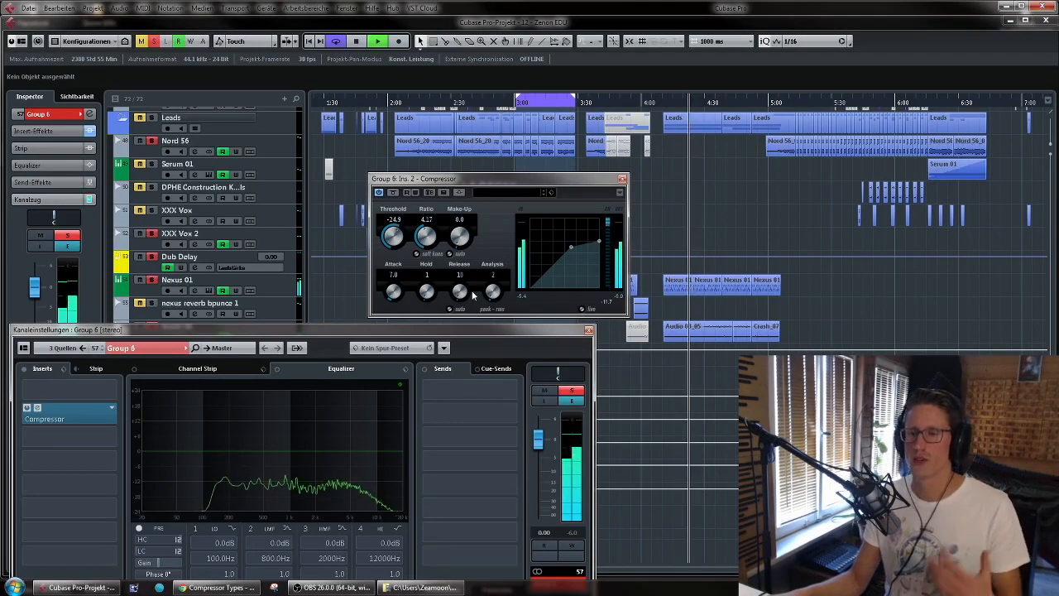
drag(462, 295, 462, 236)
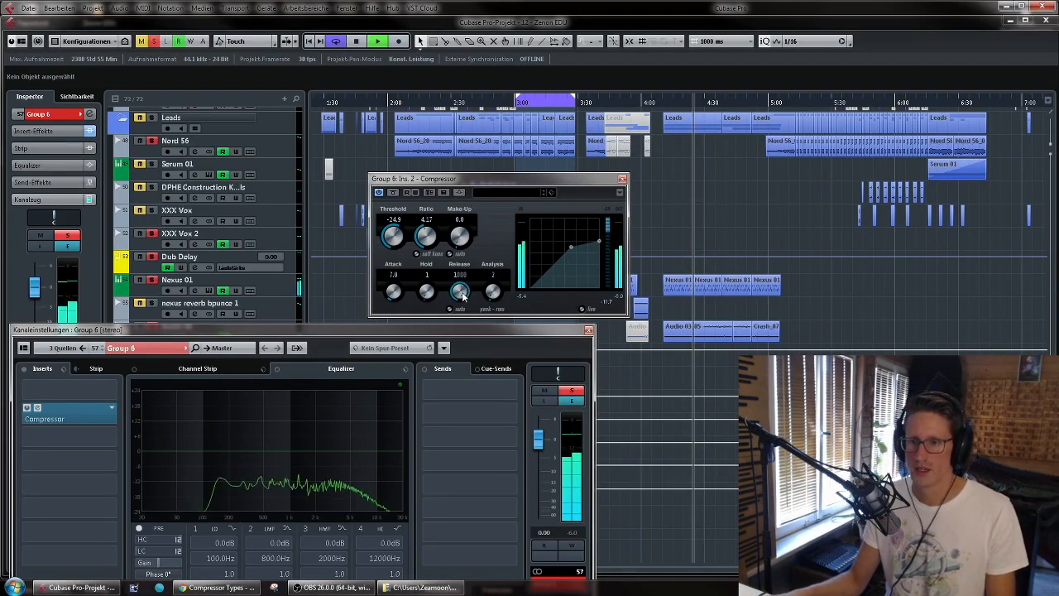
drag(462, 296, 493, 333)
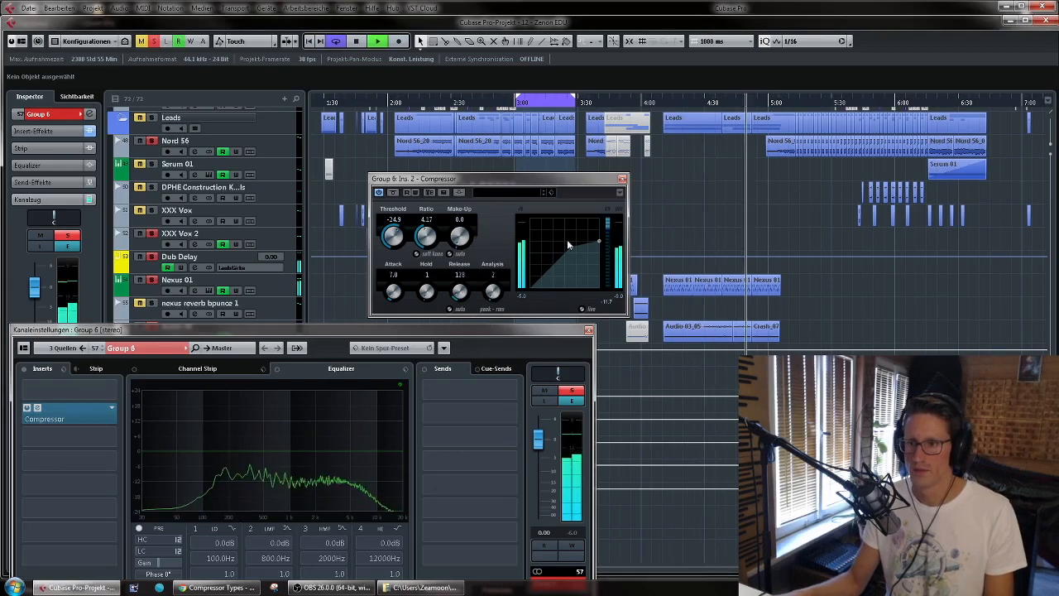
drag(460, 291, 512, 325)
drag(706, 104, 674, 105)
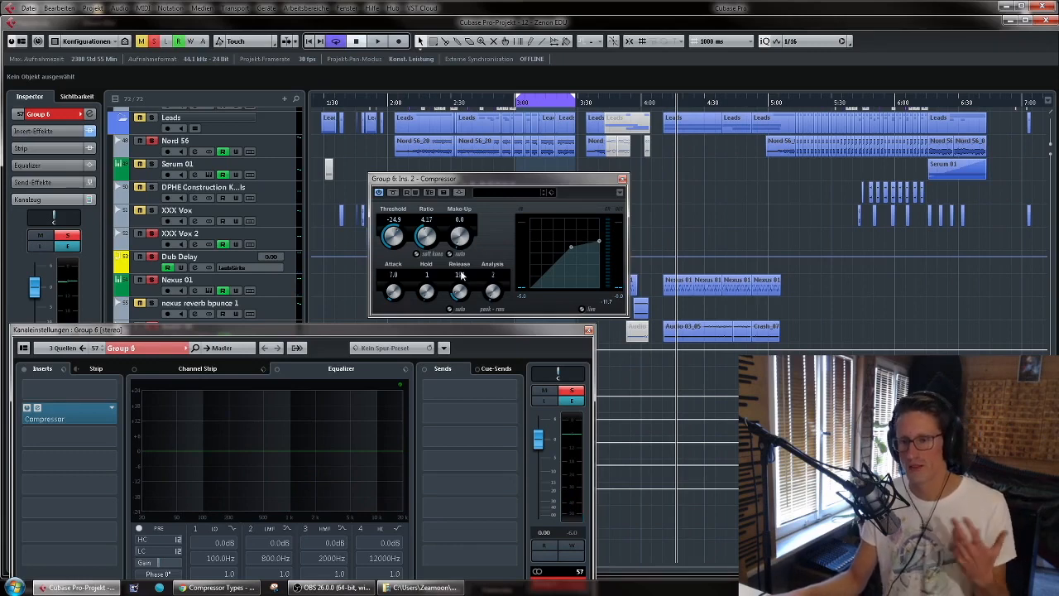
drag(517, 178, 561, 179)
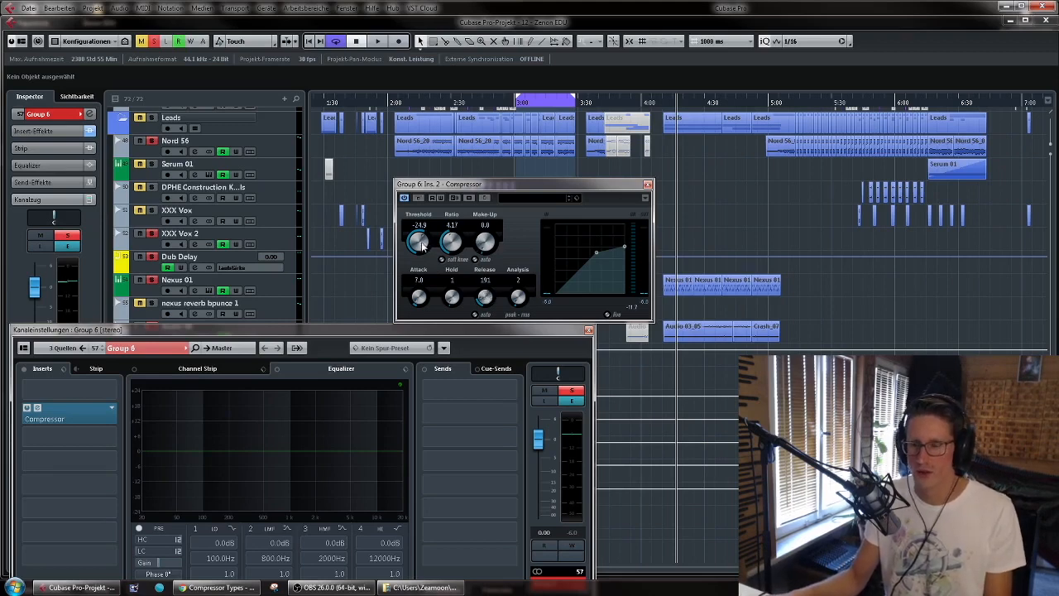
Set the compressor's threshold to -21.9 and its make-up gain to 4.0 while the section plays
mouse_move(426, 237)
mouse_down()
mouse_move(442, 205)
mouse_move(442, 234)
mouse_up()
key(space)
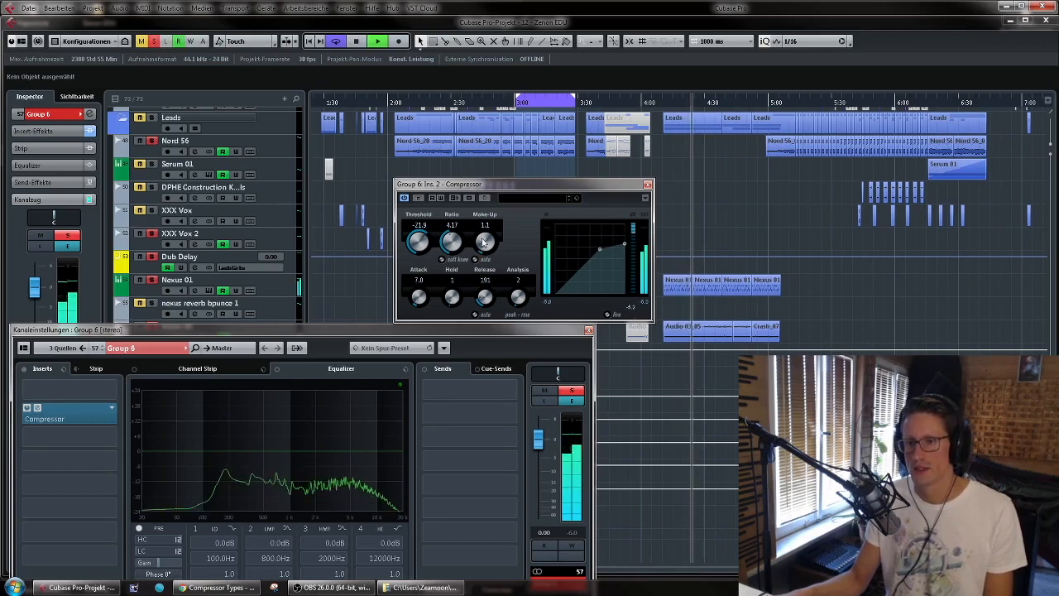
drag(483, 240, 484, 240)
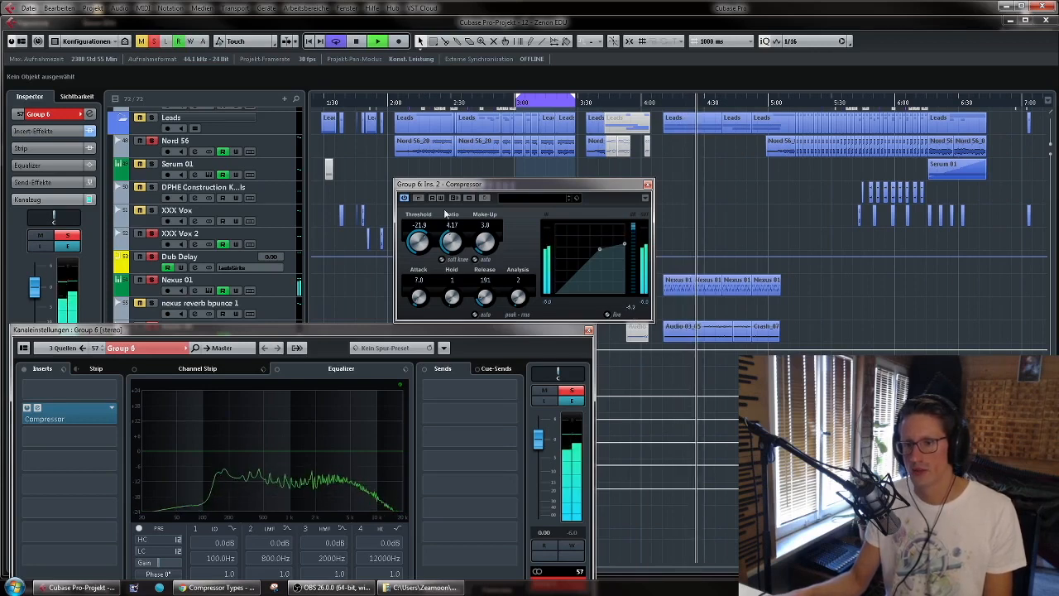
click(421, 199)
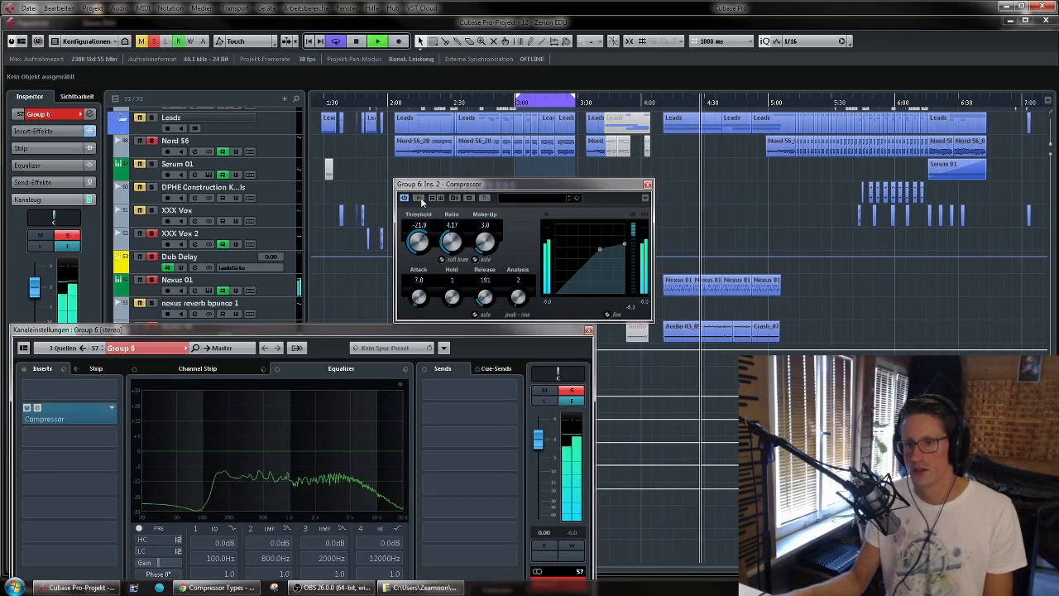
scroll(493, 247, up, 3)
scroll(493, 247, up, 3)
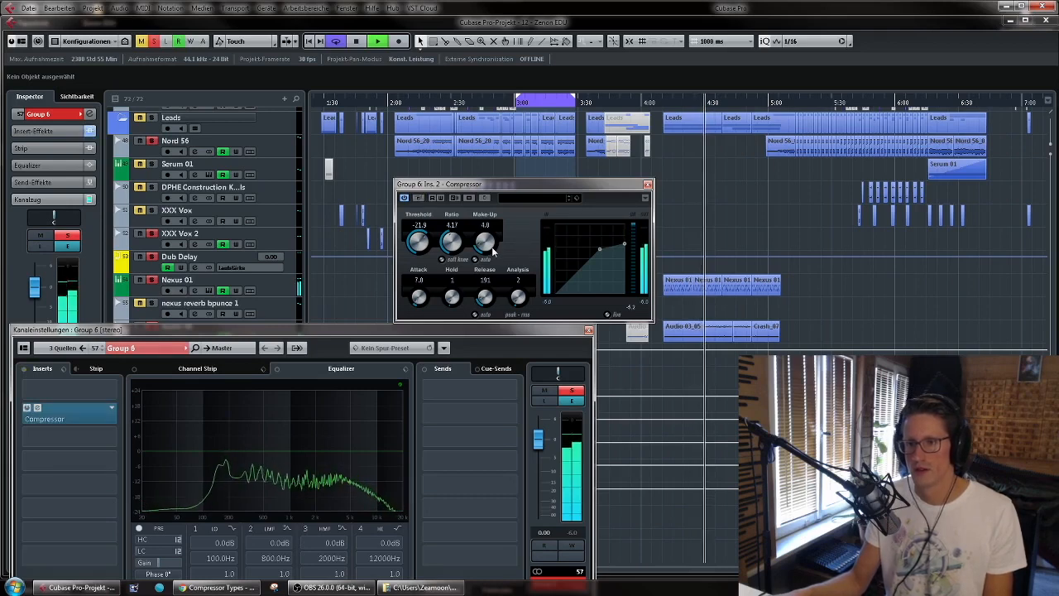
Compare the bypassed and active compressor during playback, and return the playhead to near the start of the Nexus 01 section
click(421, 199)
click(420, 199)
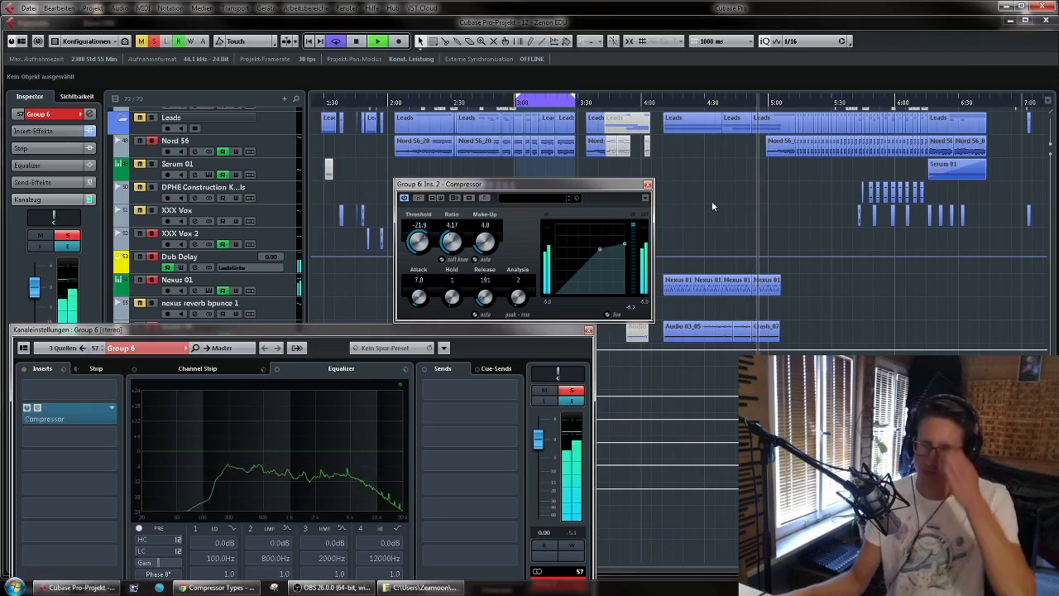
click(419, 198)
click(419, 198)
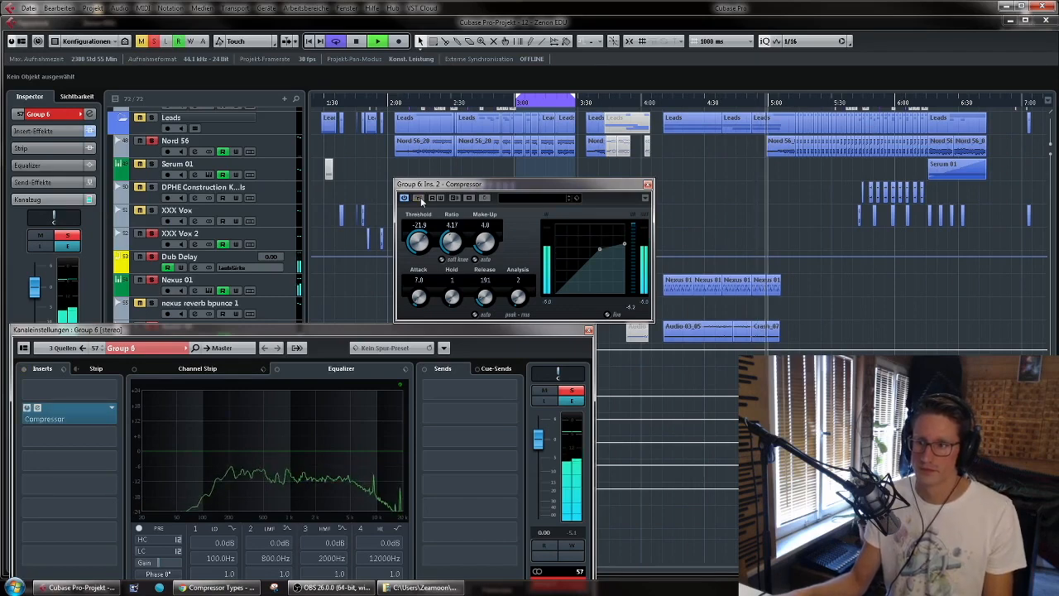
key(space)
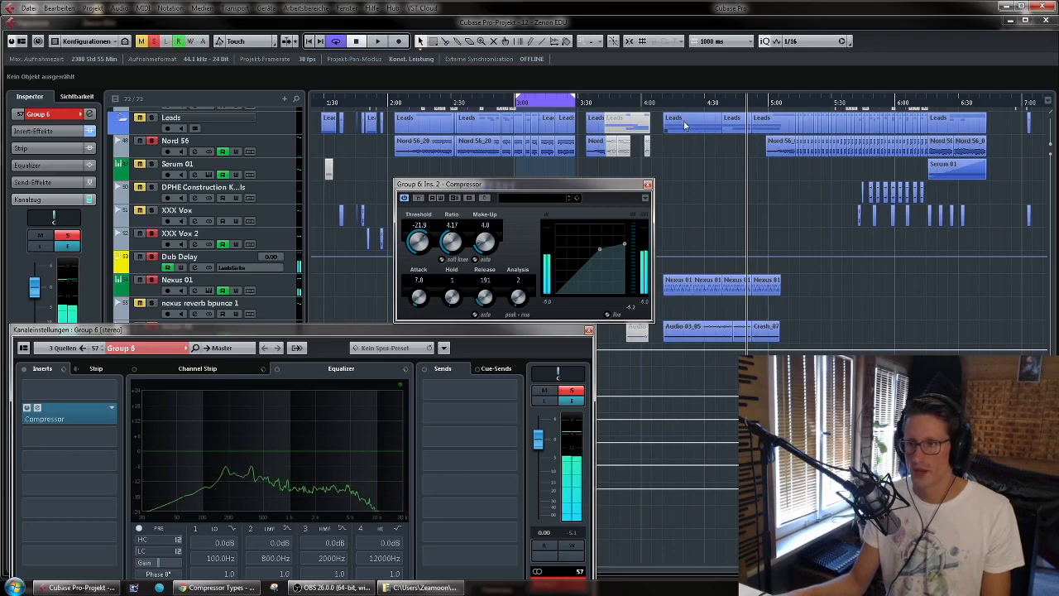
click(670, 104)
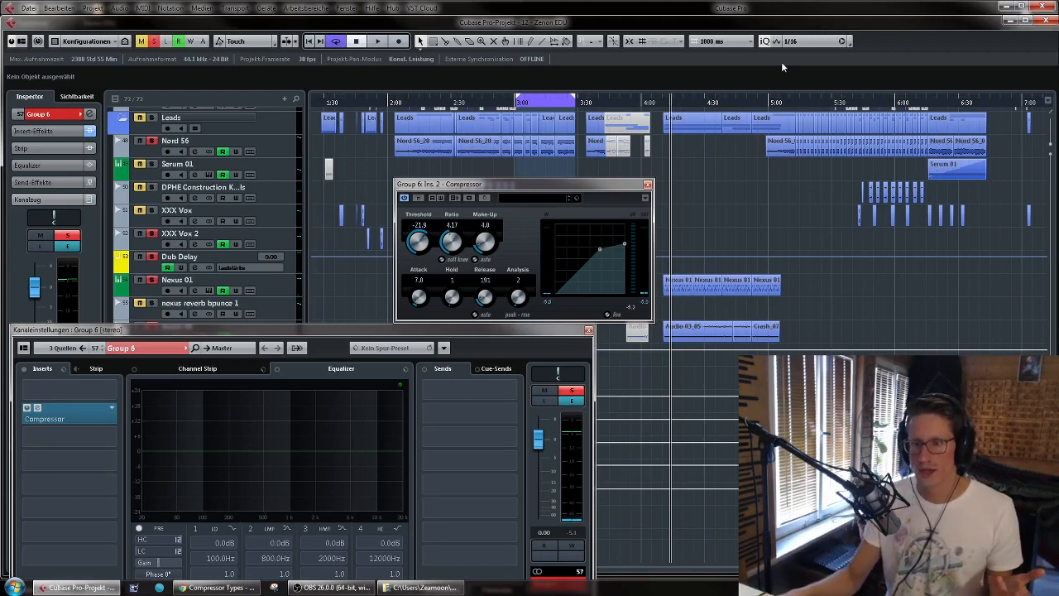
Replay the section from its beginning to compare the Group 6 signal with and without compression
mouse_move(611, 186)
mouse_down()
mouse_move(626, 158)
mouse_move(627, 175)
mouse_move(720, 173)
mouse_move(612, 179)
mouse_up()
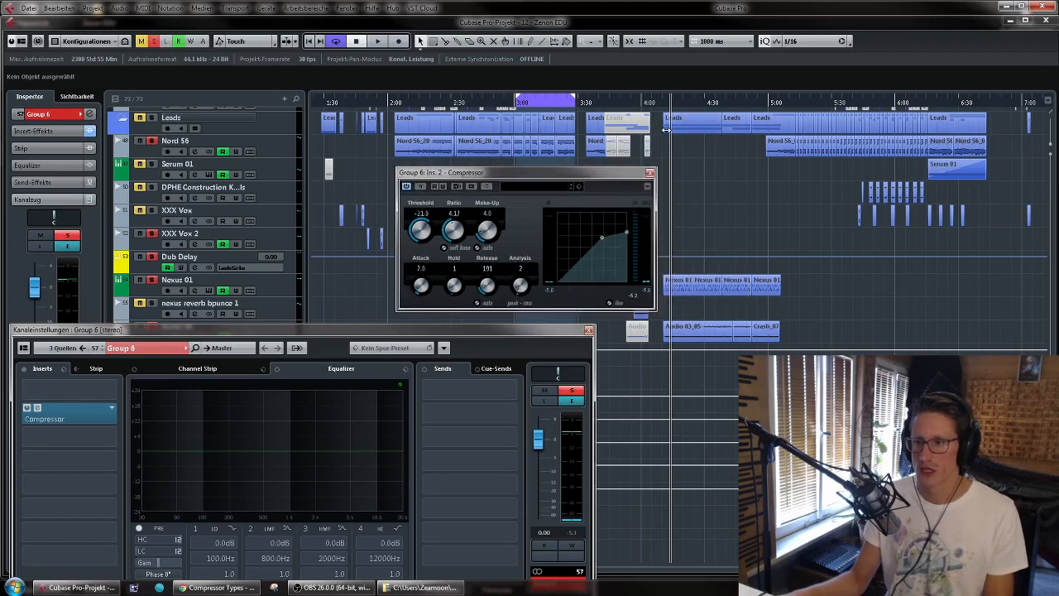
click(665, 106)
key(space)
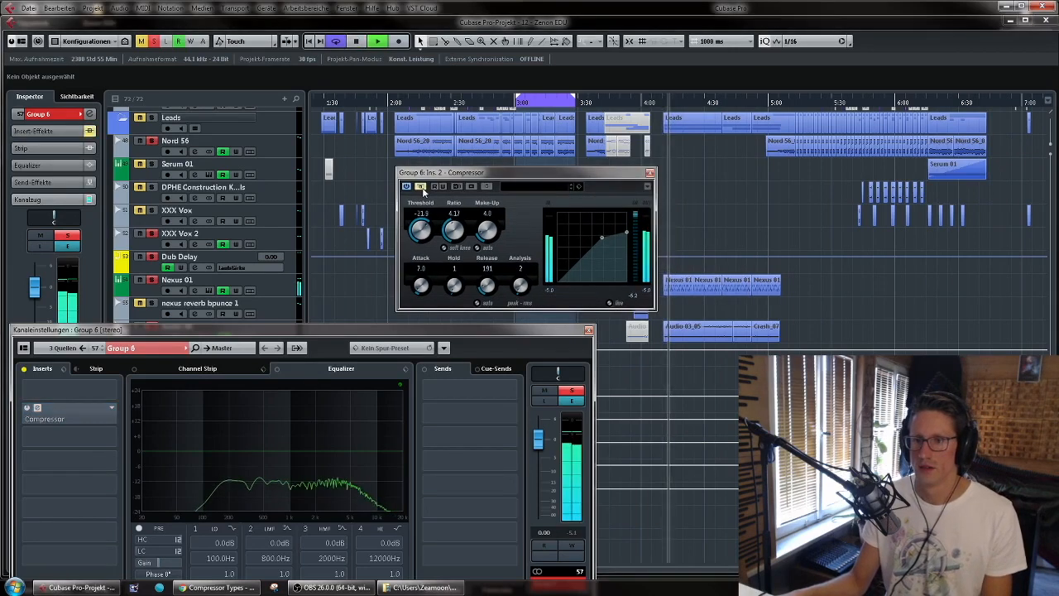
key(space)
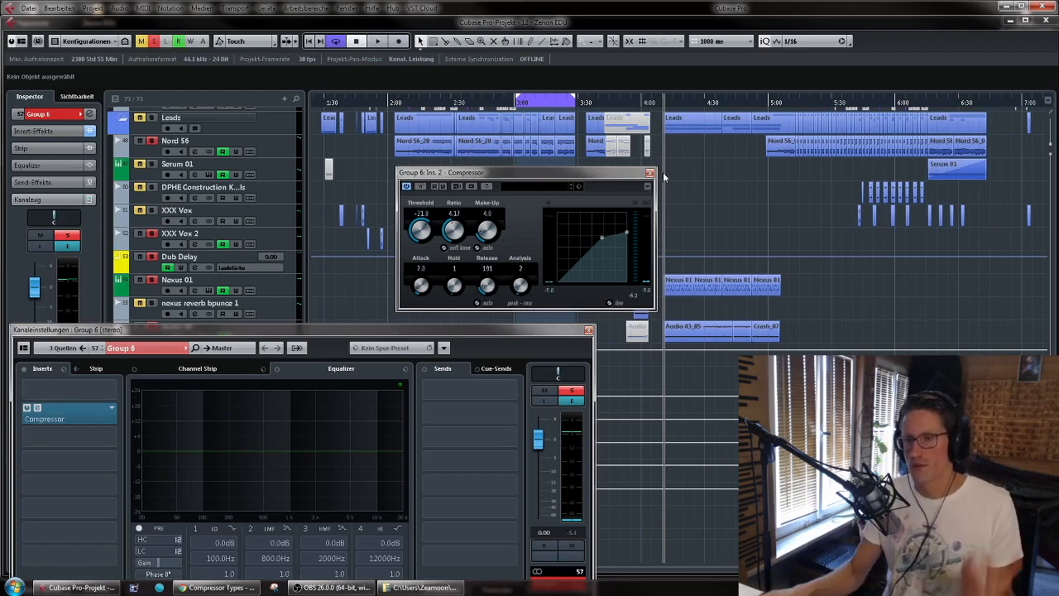
Remove the compressor from Group 6's second insert slot and close the plug-in and channel settings windows
drag(625, 177, 607, 159)
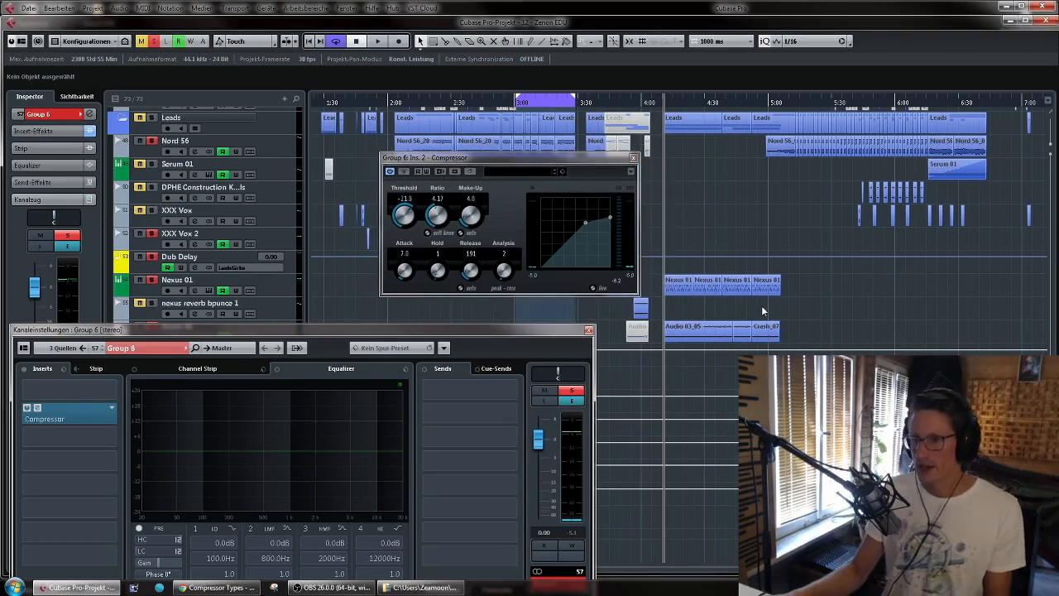
click(634, 157)
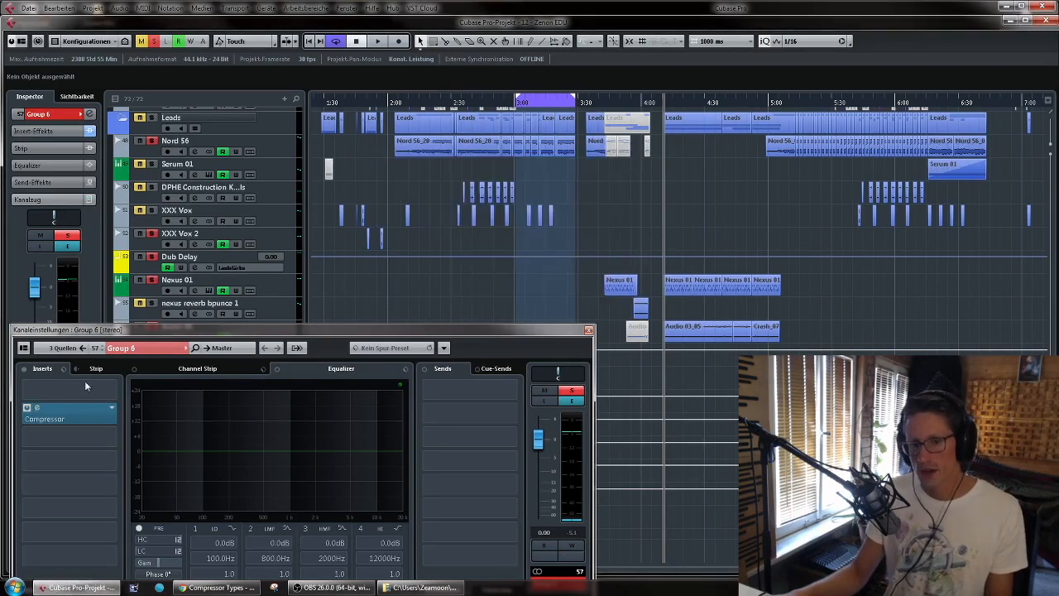
drag(283, 328, 351, 130)
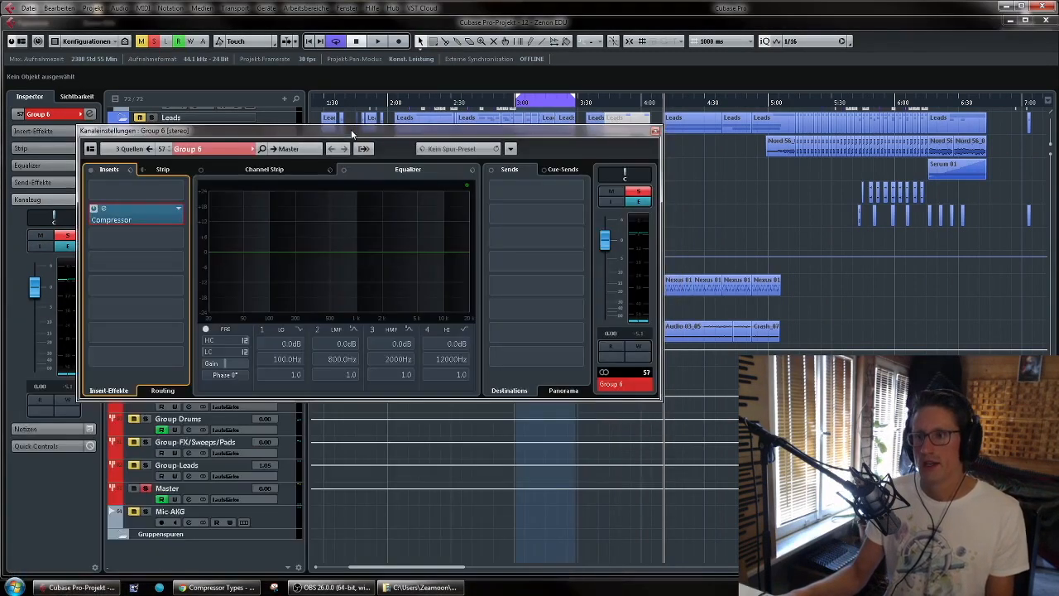
click(179, 210)
click(128, 231)
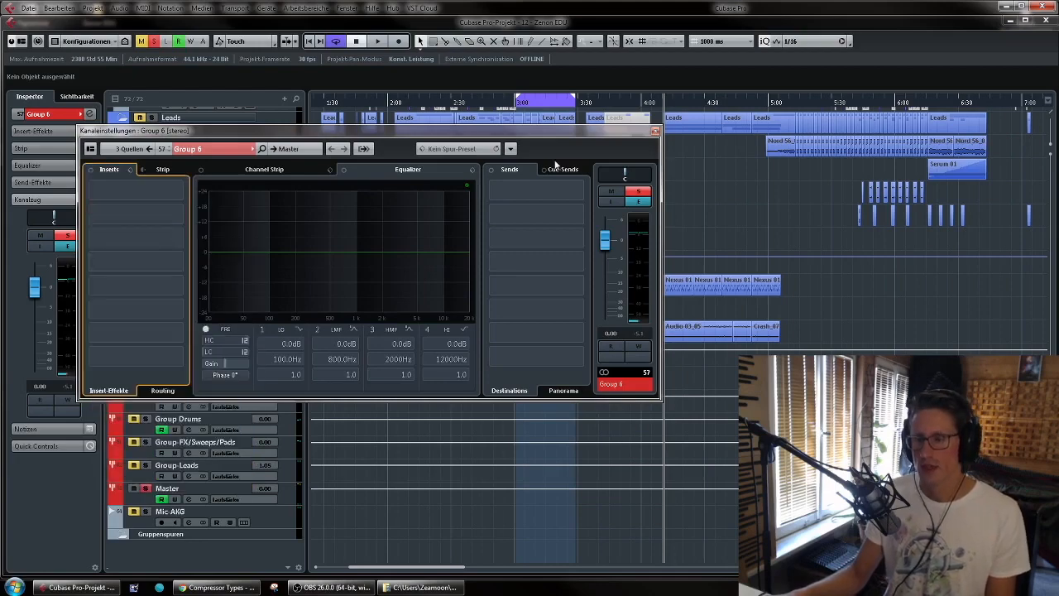
click(656, 133)
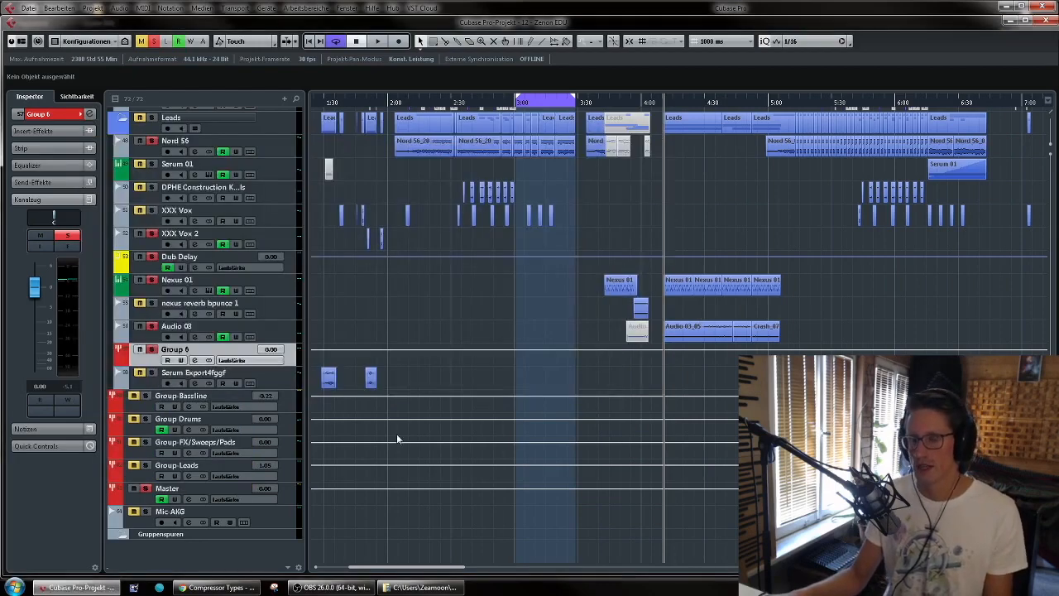
Place the playhead just after 3:00 in the loop range, and switch the solo from Group 6 to Group Drums
scroll(490, 371, up, 15)
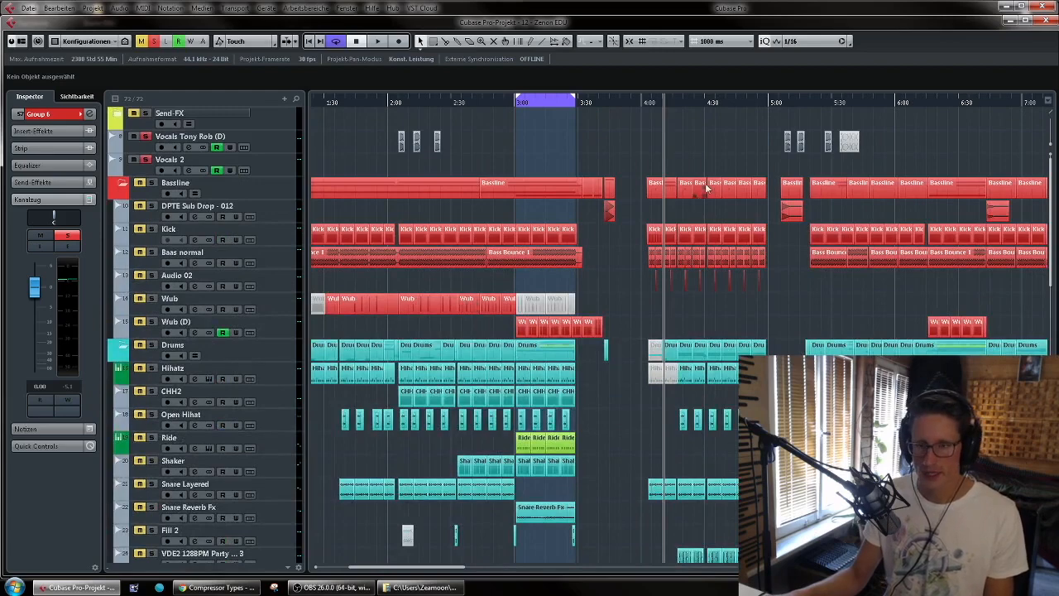
scroll(511, 314, down, 3)
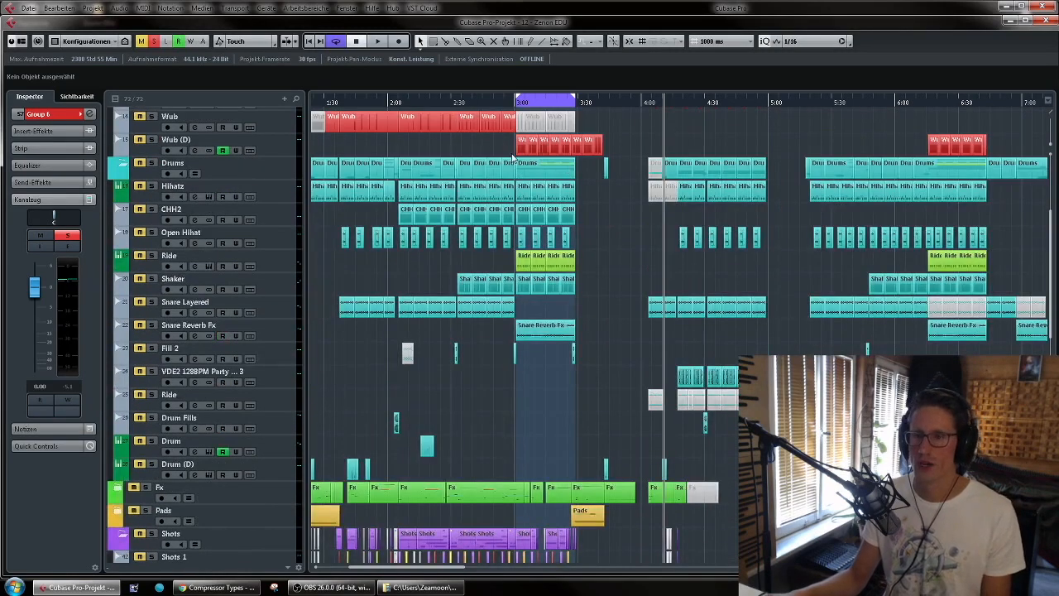
click(523, 101)
scroll(572, 292, down, 4)
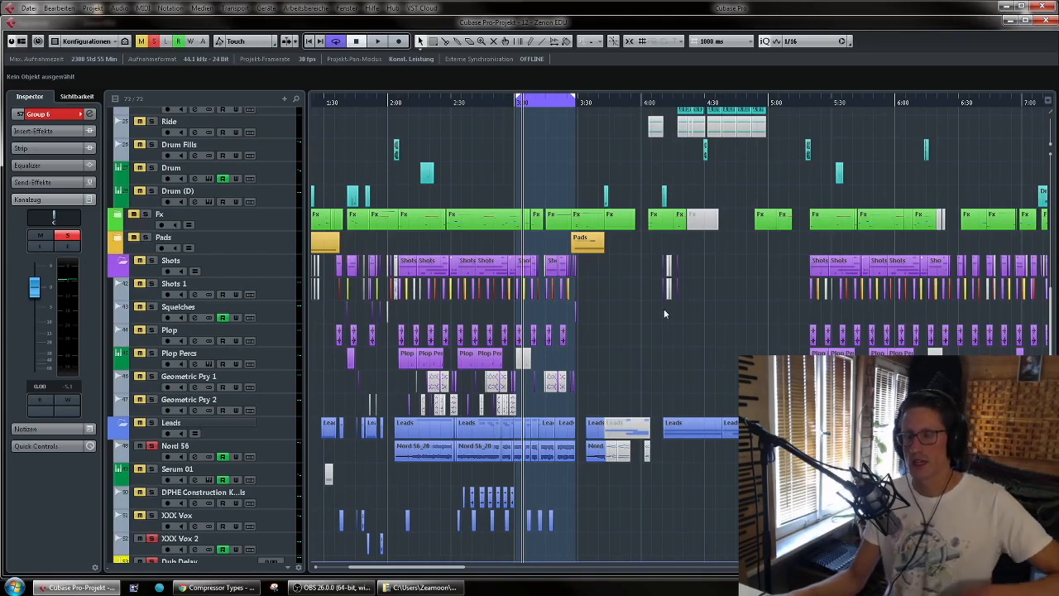
click(153, 42)
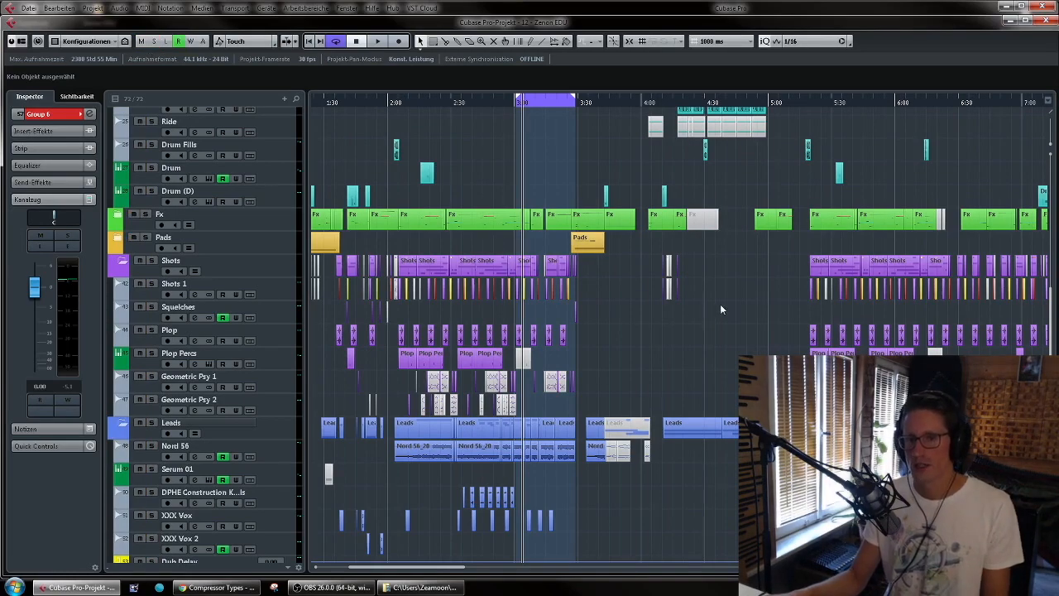
scroll(545, 318, down, 4)
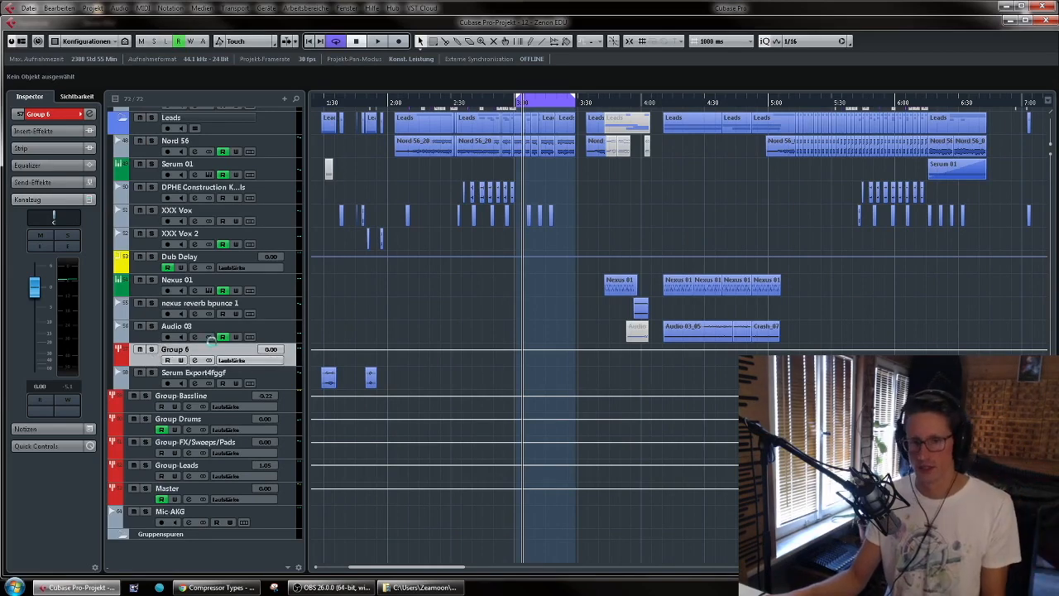
click(145, 419)
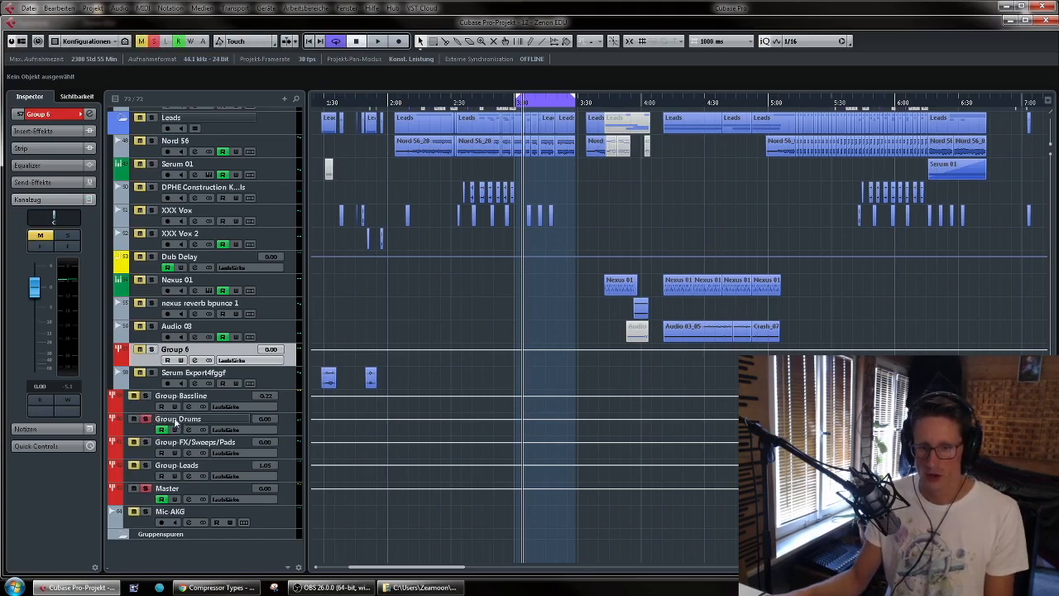
Select the Group Drums channel, start playback of the loop range and open its channel settings
click(178, 421)
scroll(471, 328, up, 4)
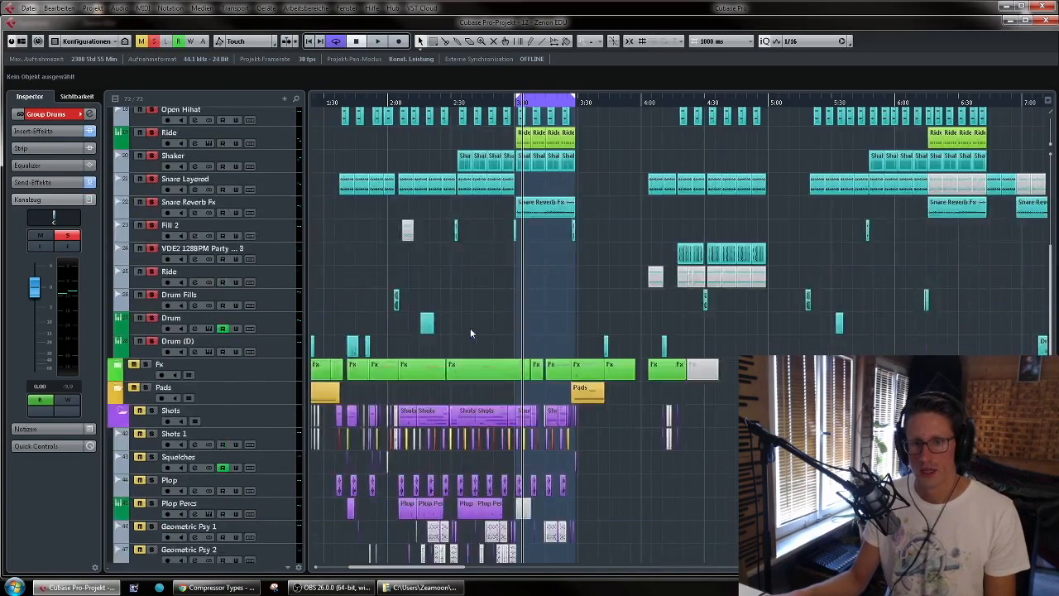
scroll(470, 328, down, 4)
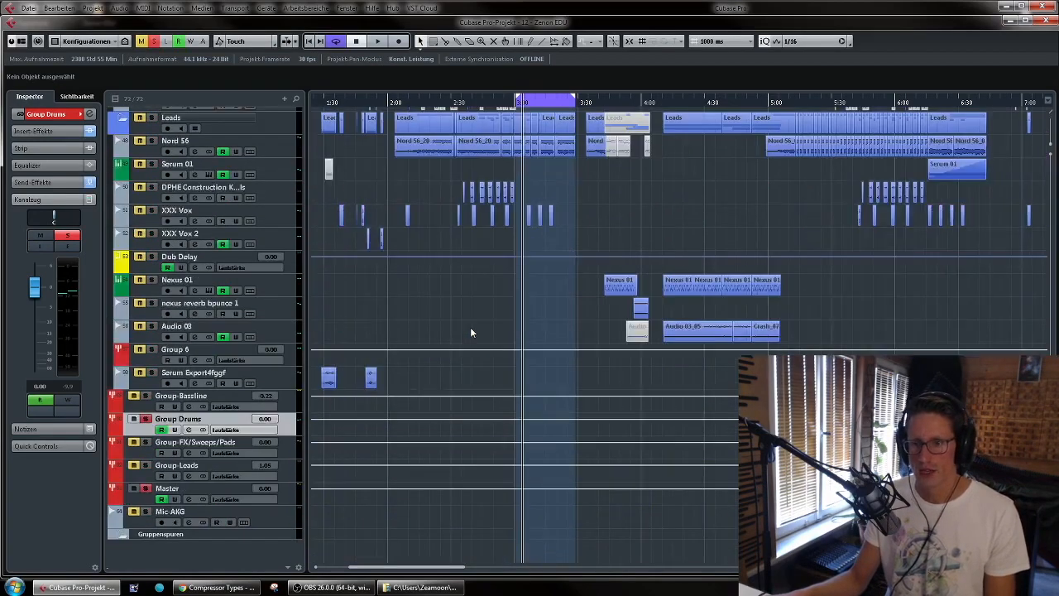
key(space)
click(69, 245)
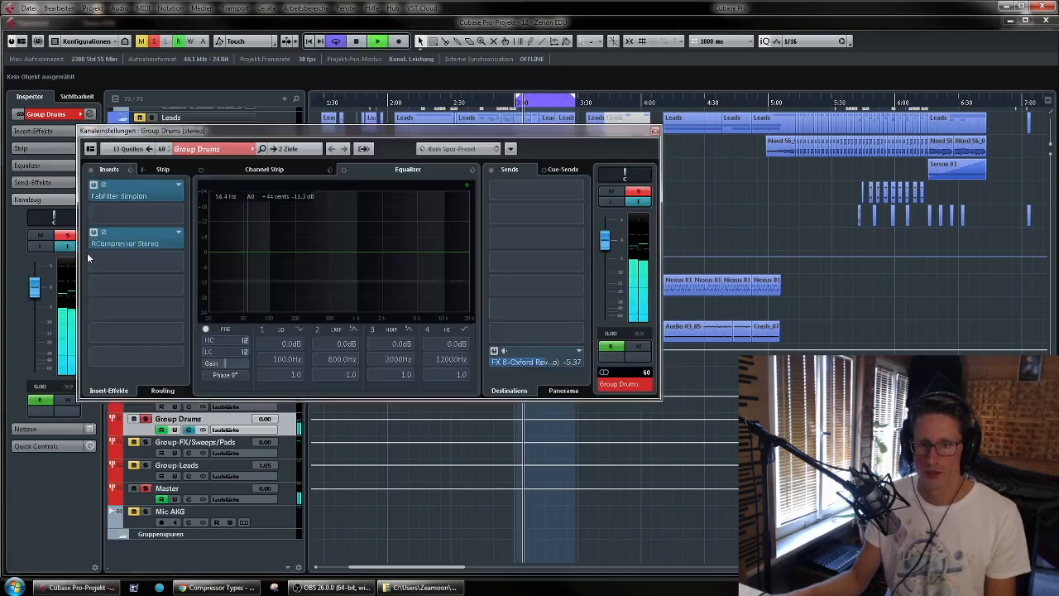
Replace the RCompressor Stereo in Group Drums' third insert slot with the stock Compressor
click(154, 233)
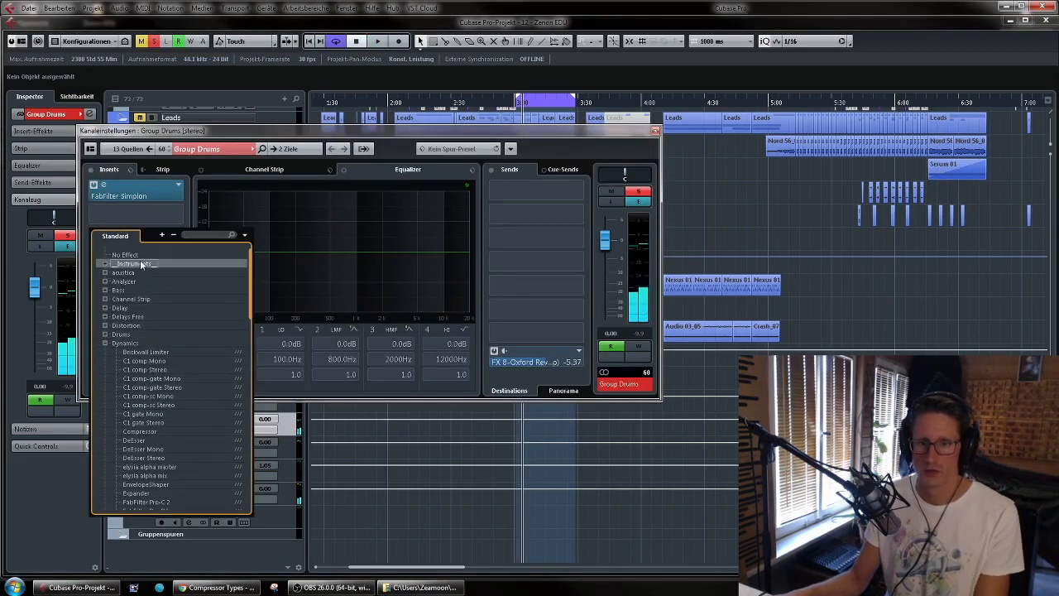
click(133, 255)
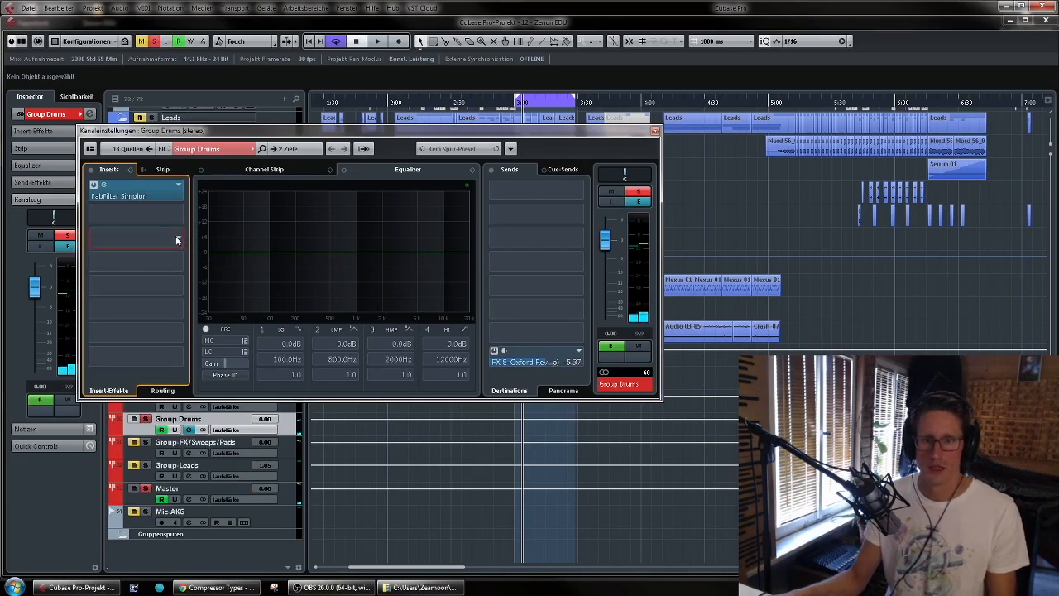
click(176, 240)
text(comp)
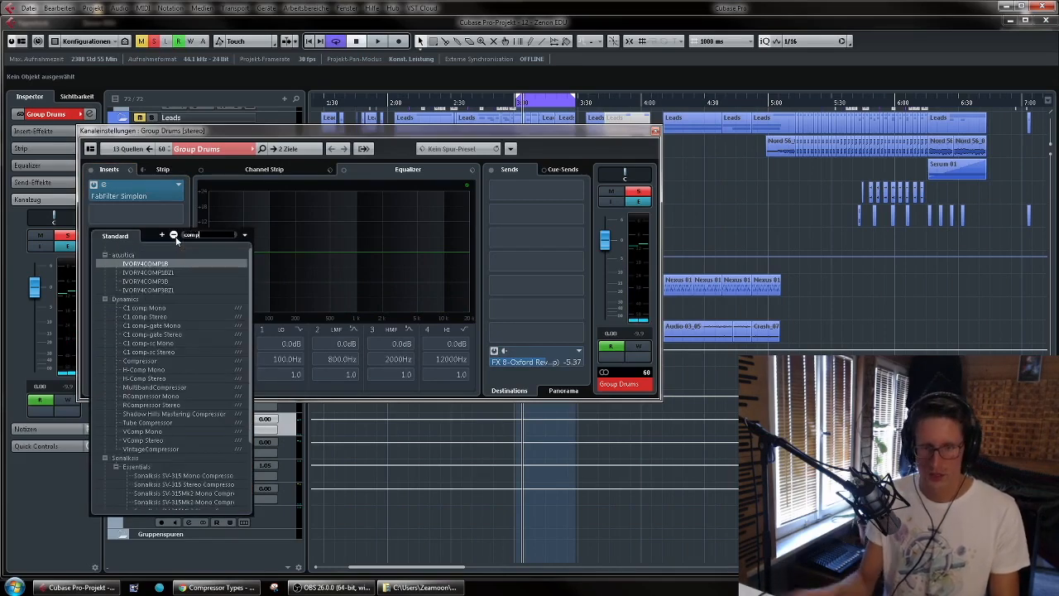
click(162, 362)
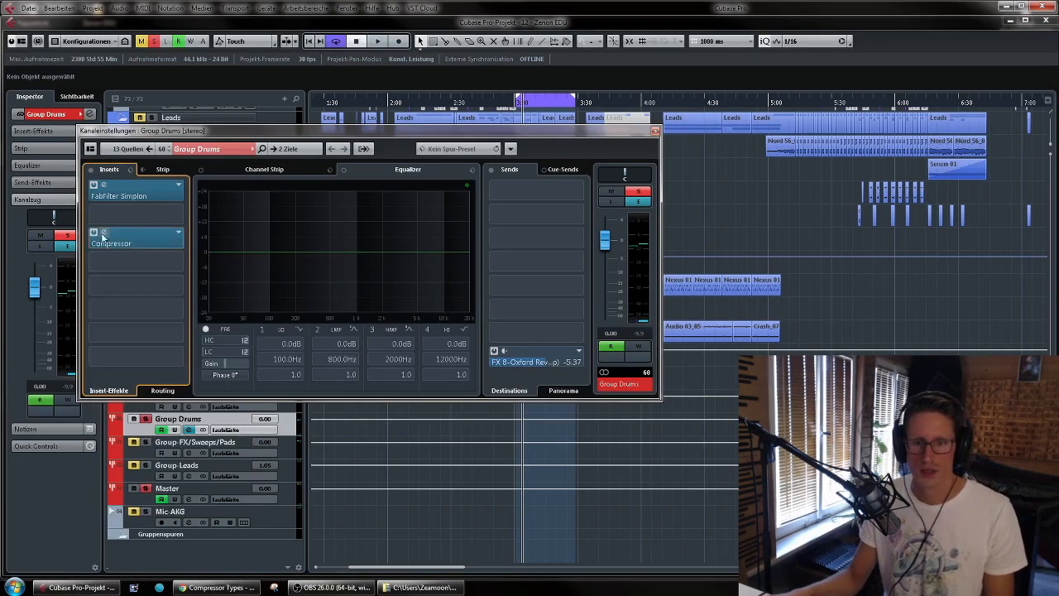
drag(555, 243, 473, 207)
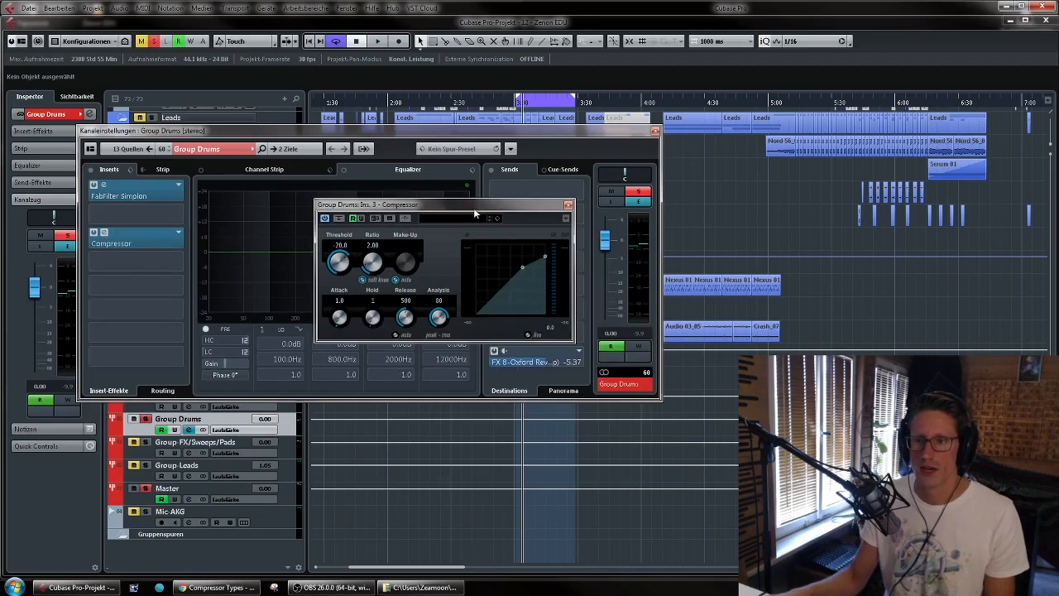
Turn off the compressor's automatic make-up and soft knee, and set the ratio to 4.35 and the threshold to -35.1 dB
click(395, 280)
click(363, 280)
drag(374, 265, 396, 282)
drag(339, 261, 367, 273)
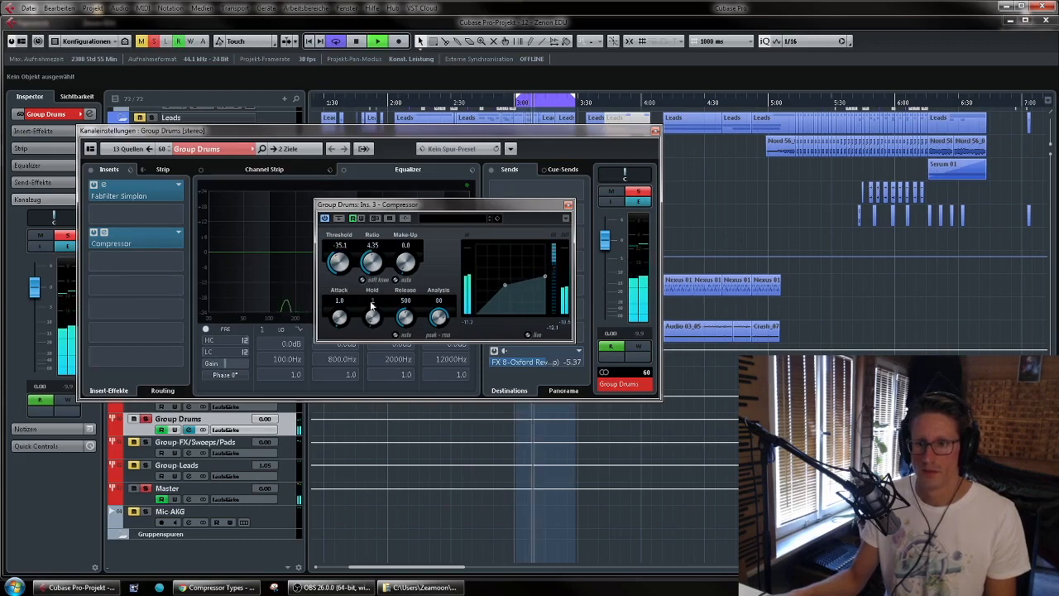
Set the compressor's attack to 12.7 ms, release to 159 ms, analysis to 50 and threshold to -27.9 dB
drag(340, 317, 424, 364)
drag(439, 317, 466, 323)
drag(340, 317, 377, 357)
drag(405, 317, 422, 349)
drag(340, 262, 362, 209)
drag(339, 261, 366, 259)
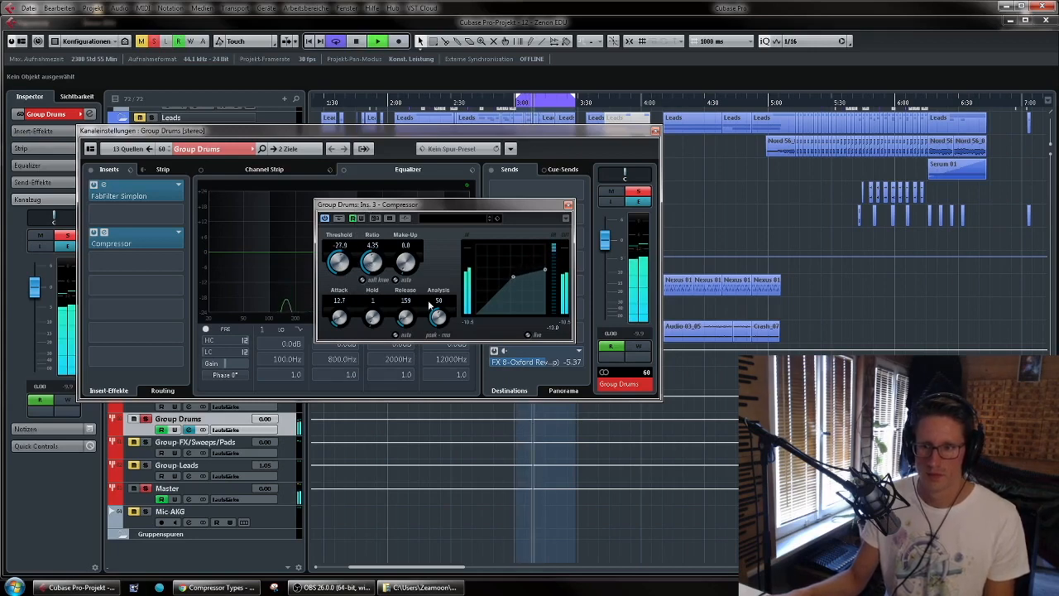
Fine-tune the compressor to a release of 203 ms, an attack of 21.5 ms and a make-up gain of 1.5 dB
drag(405, 317, 432, 346)
drag(339, 317, 368, 334)
scroll(410, 271, up, 3)
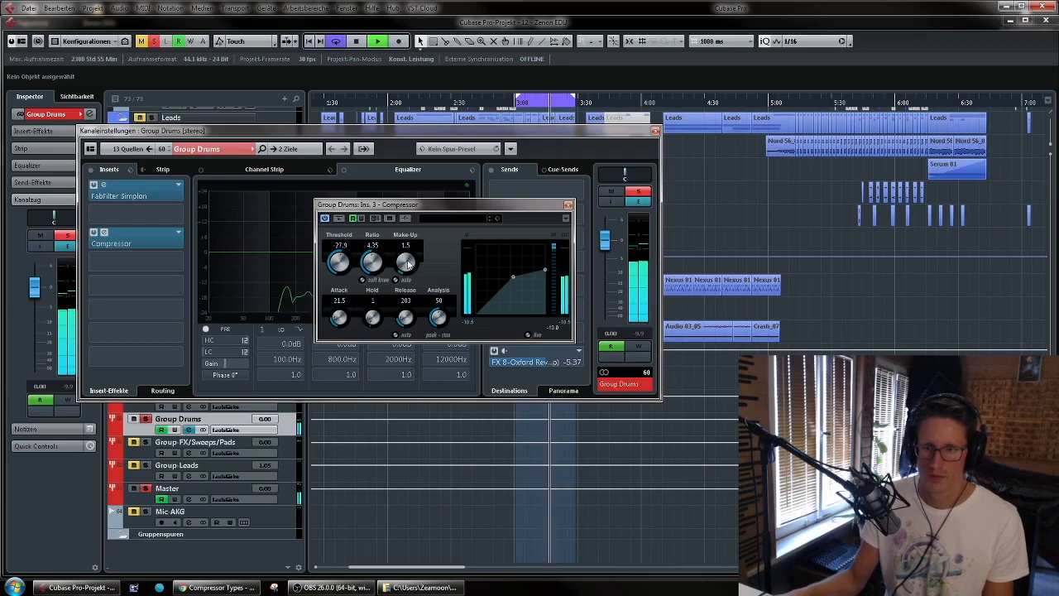
Compare the drums with the compressor bypassed and active, stop playback and close the plug-in window
click(340, 218)
click(341, 220)
key(space)
click(568, 205)
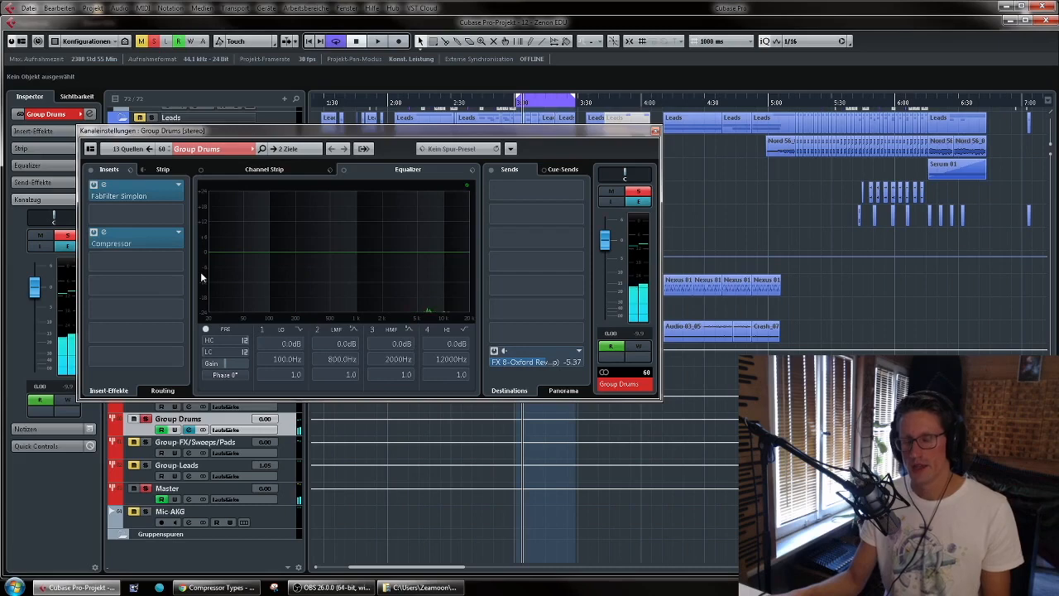
Copy the compressor into the fourth insert slot, and set threshold 0.0, ratio 4.00, make-up 0.0, attack 1.0, release 10 and analysis 0
drag(173, 240, 157, 263)
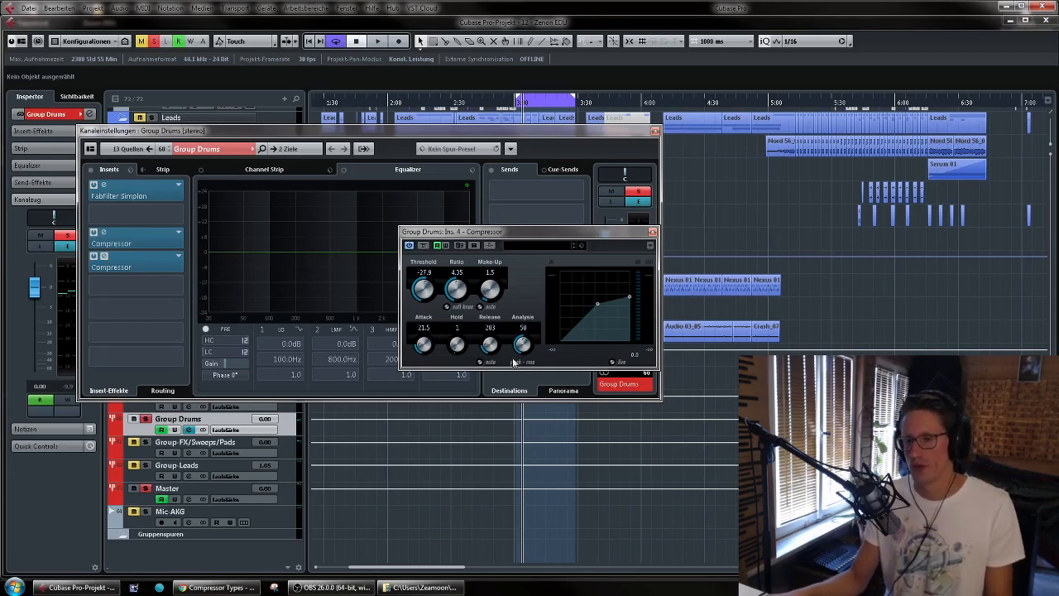
click(489, 346)
click(426, 345)
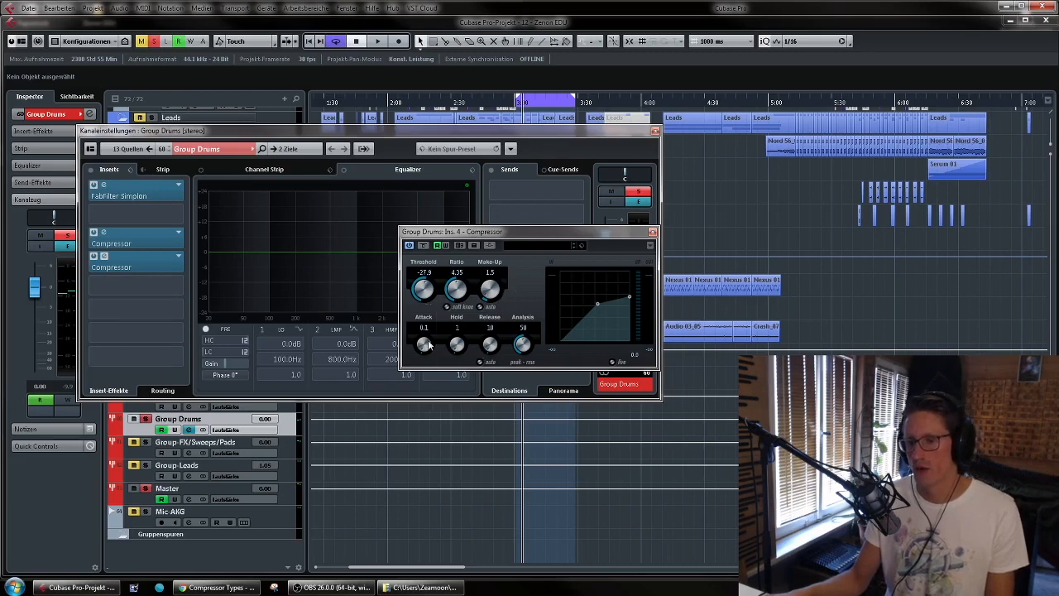
click(427, 295)
click(459, 289)
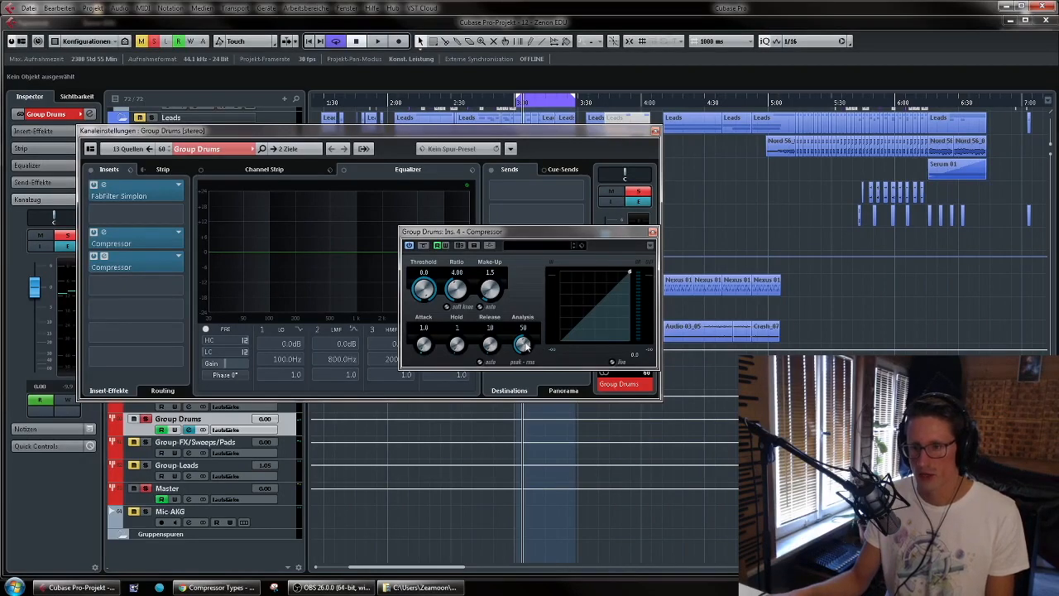
ctrl+click(523, 346)
ctrl+click(490, 288)
Lower the second compressor's threshold to -18.0 dB during playback, close its window and stop playback
key(space)
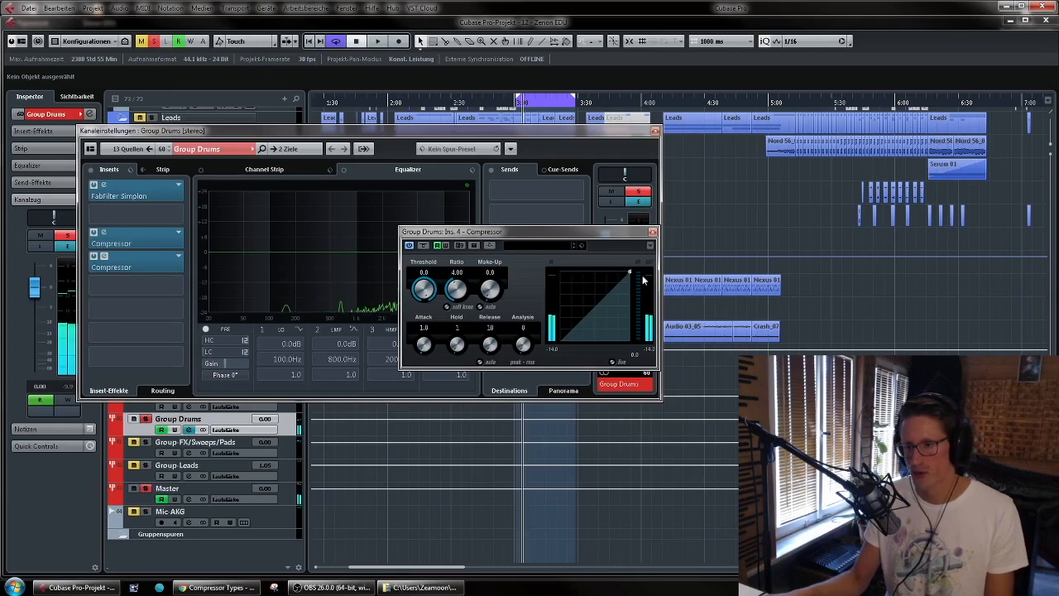
mouse_move(446, 290)
mouse_down()
mouse_move(447, 253)
mouse_move(448, 272)
mouse_up()
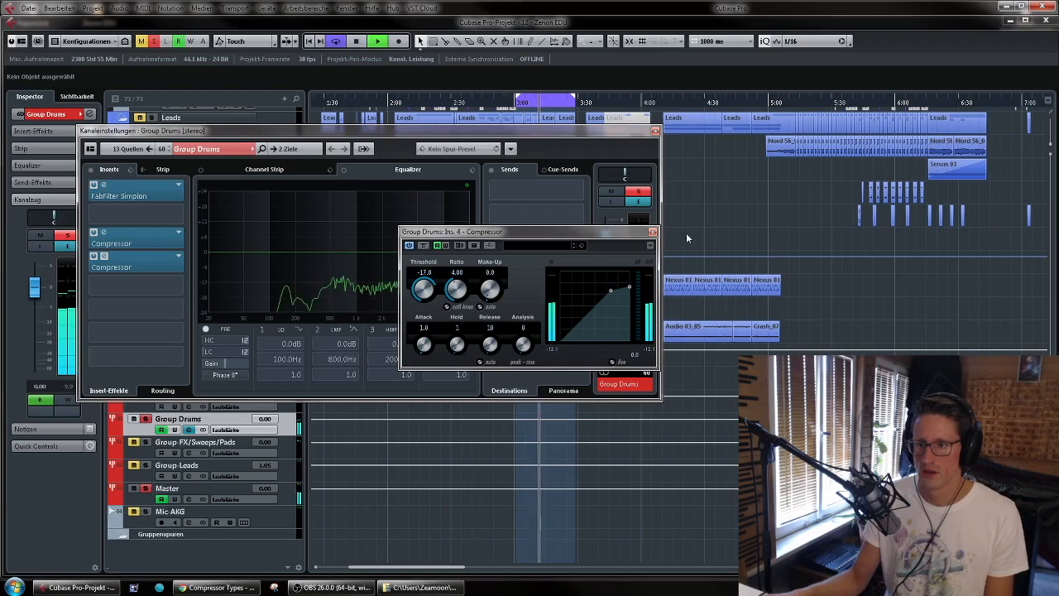
drag(427, 290, 427, 292)
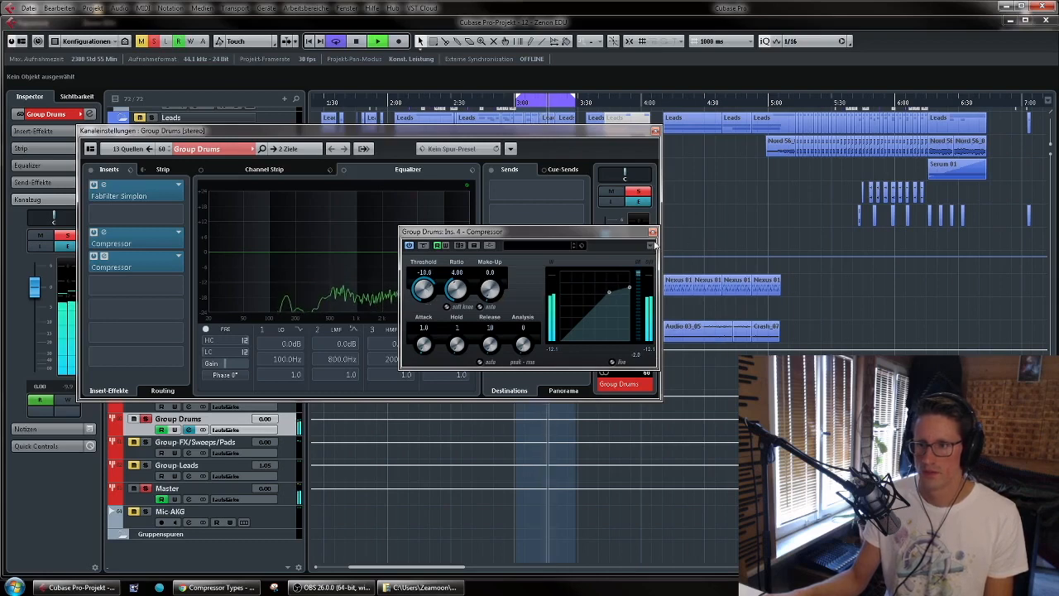
click(653, 233)
key(space)
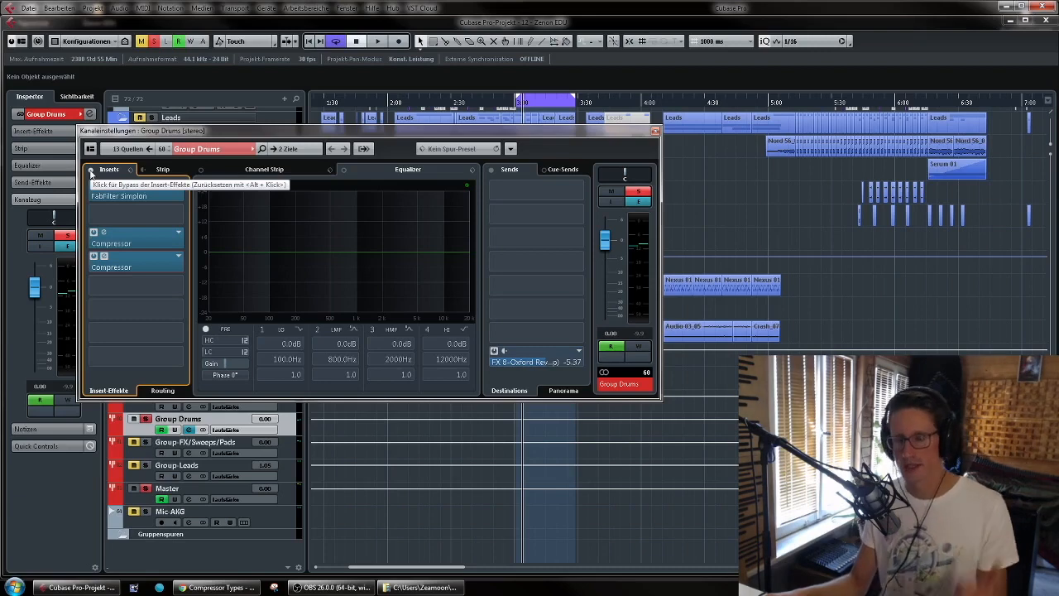
Play the drums and compare the sound with all of Group Drums' inserts bypassed and active, and stop playback
key(space)
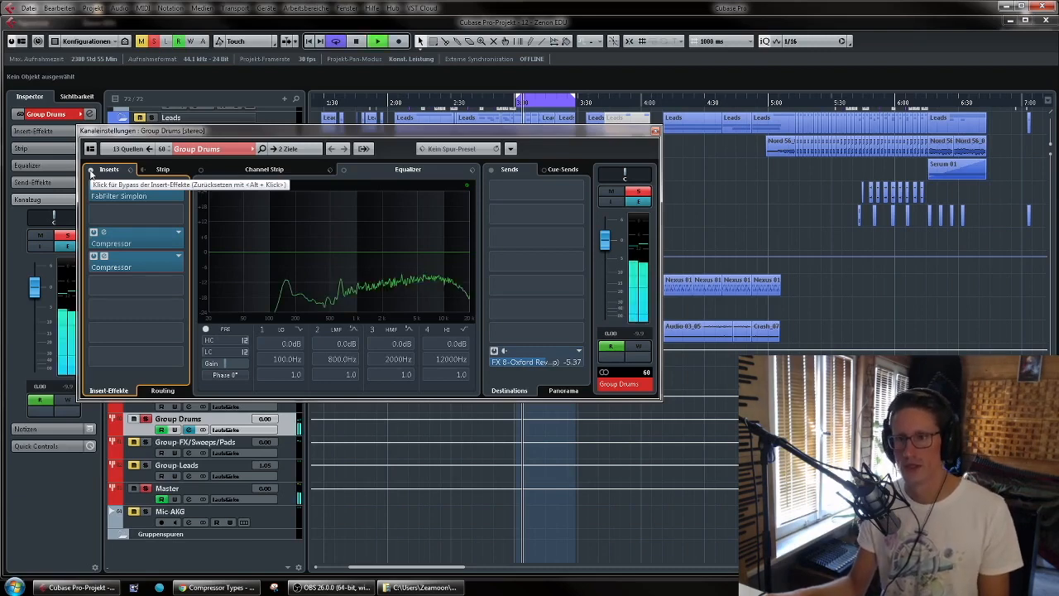
click(91, 171)
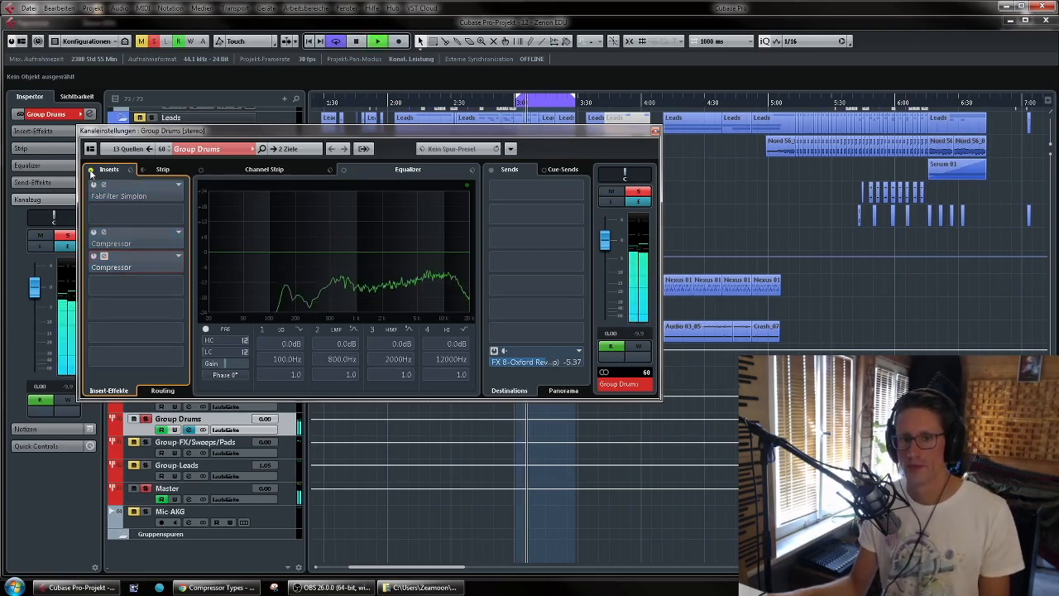
click(91, 171)
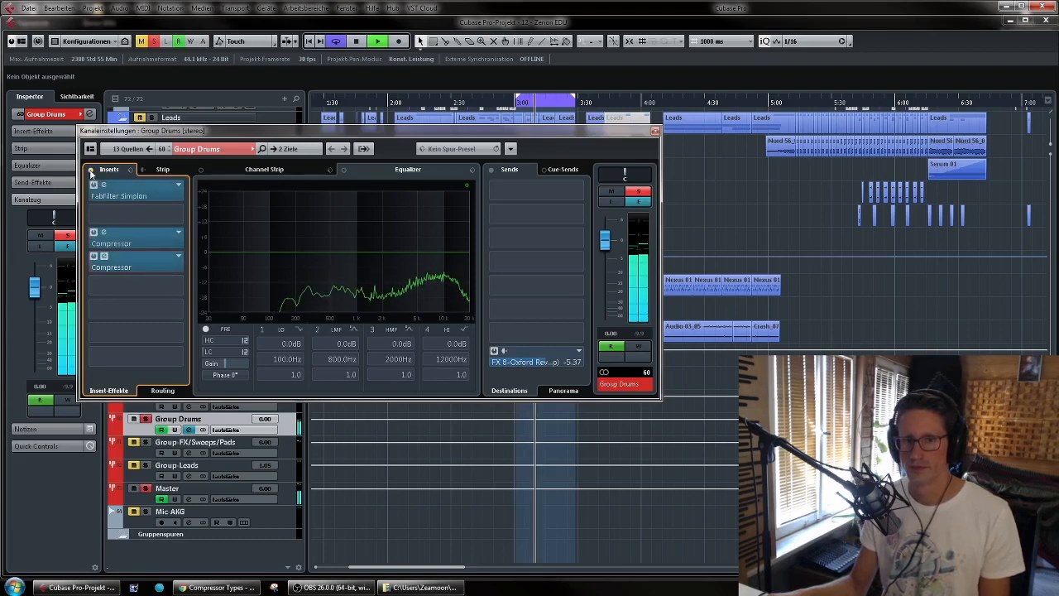
click(91, 170)
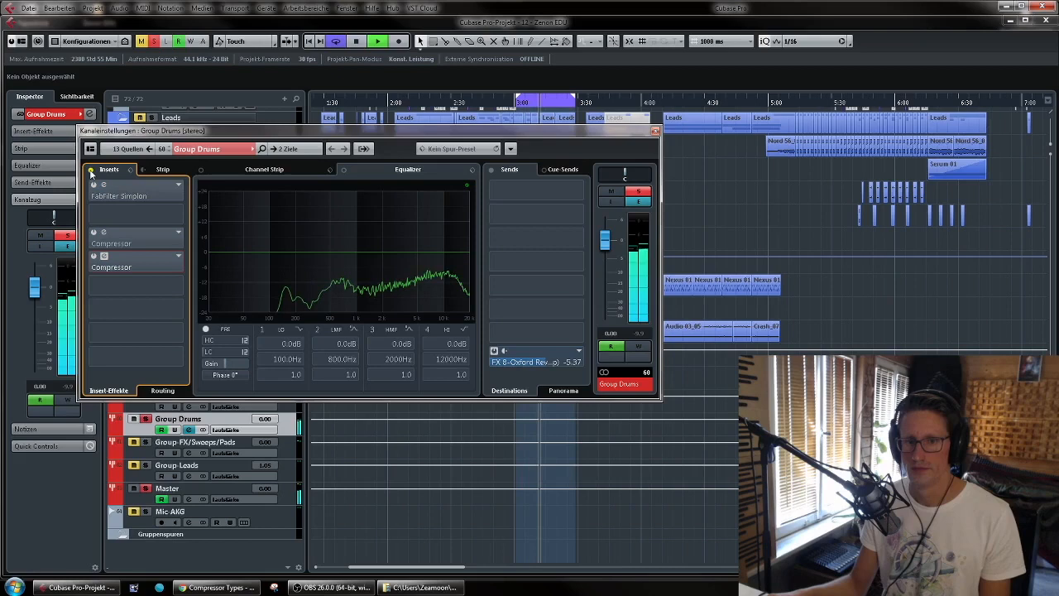
key(space)
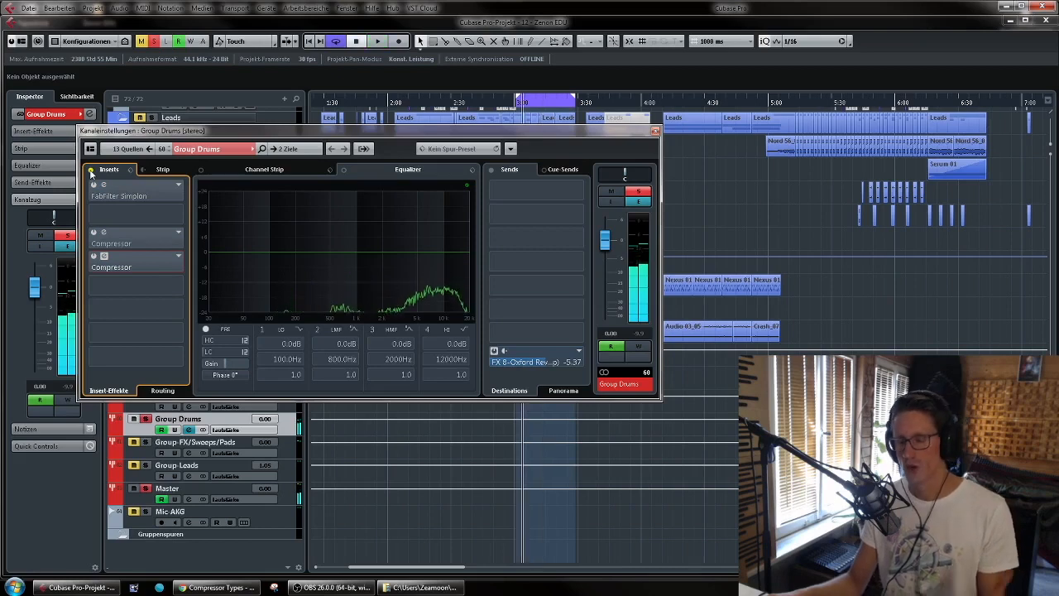